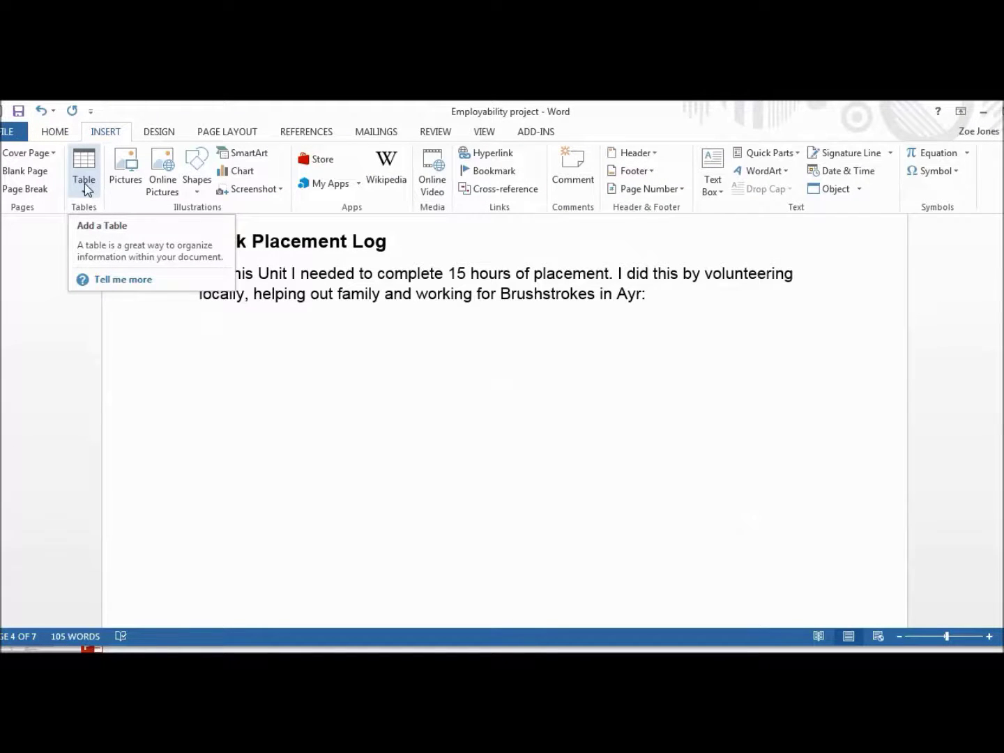
Step: Insert a table with three columns and seven rows, headed Date, Placement Location and Activity, and Time
click(85, 186)
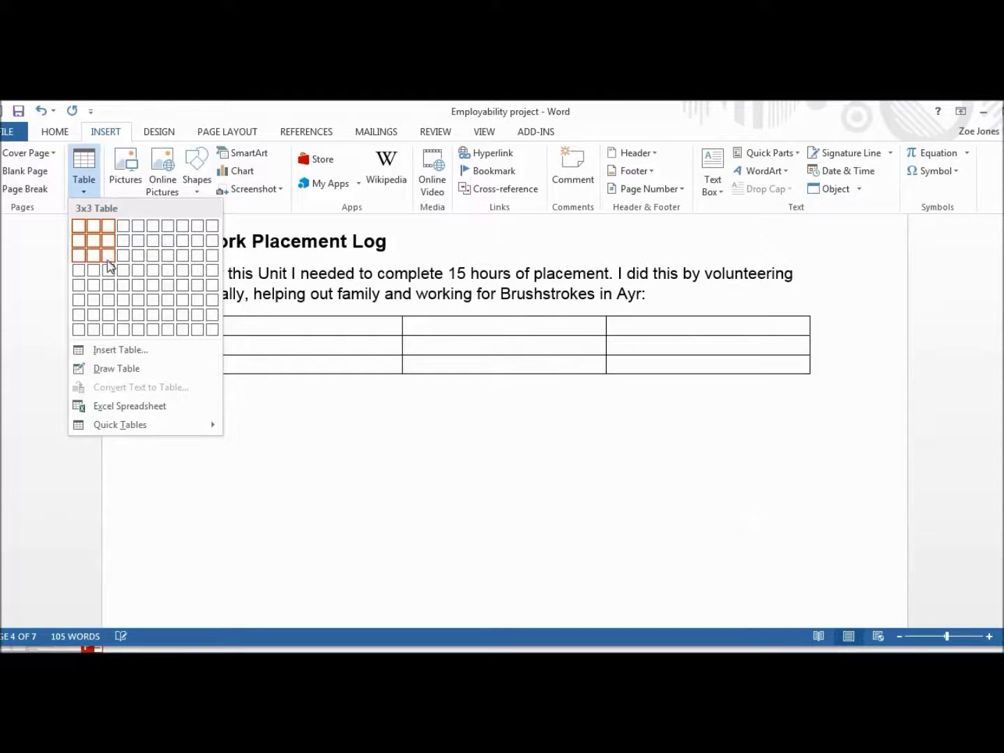
click(108, 315)
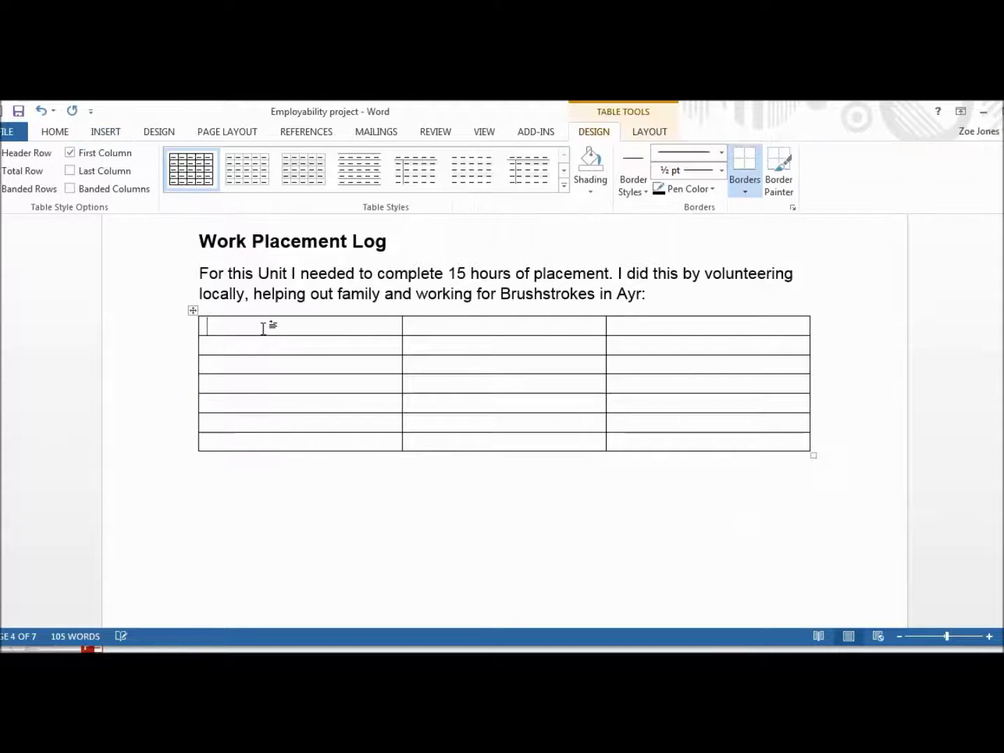
text(D)
text(Placement)
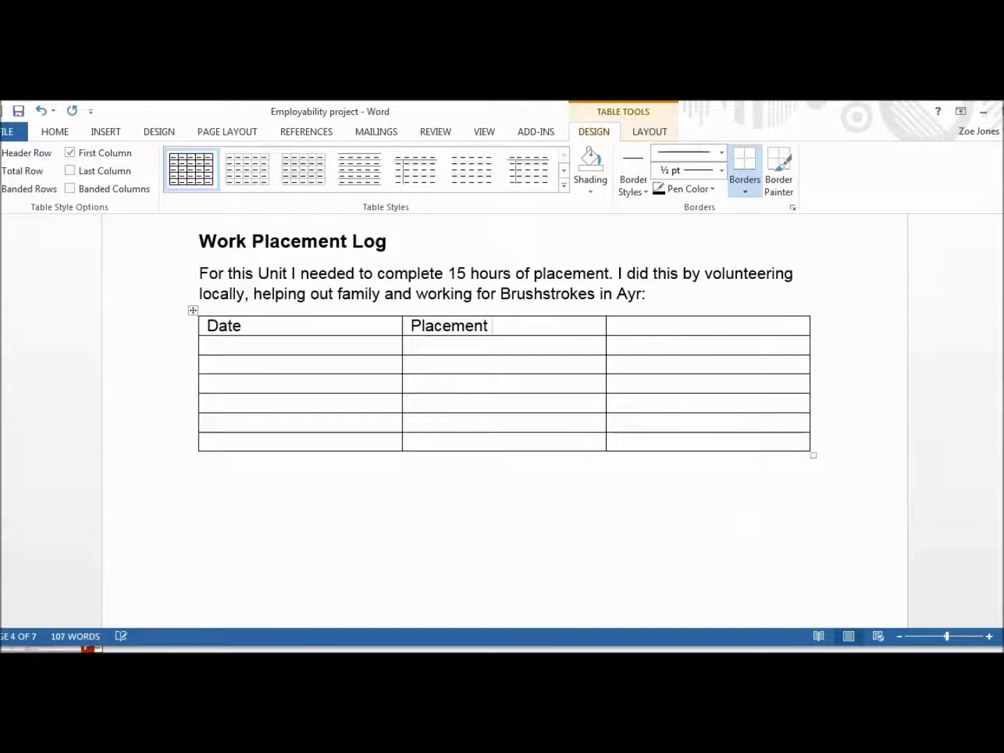
text( Location and Acivity)
click(637, 326)
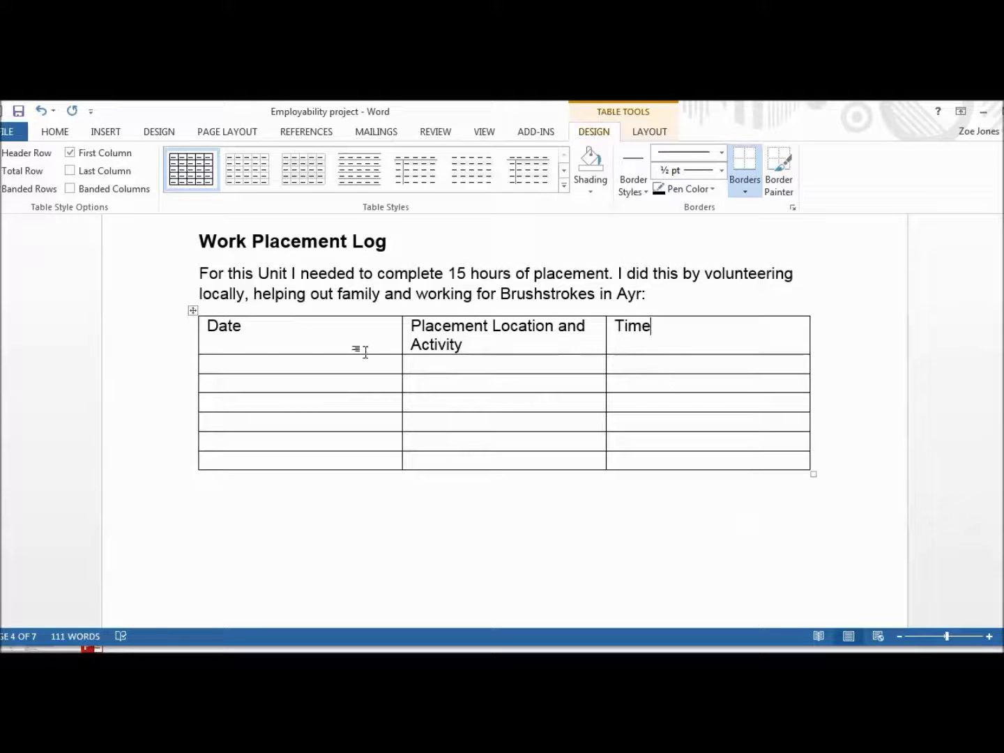
Step: Narrow the Date column, extend the table's outer edge past the text margin, and widen the Placement Location and Activity column
drag(402, 331, 292, 343)
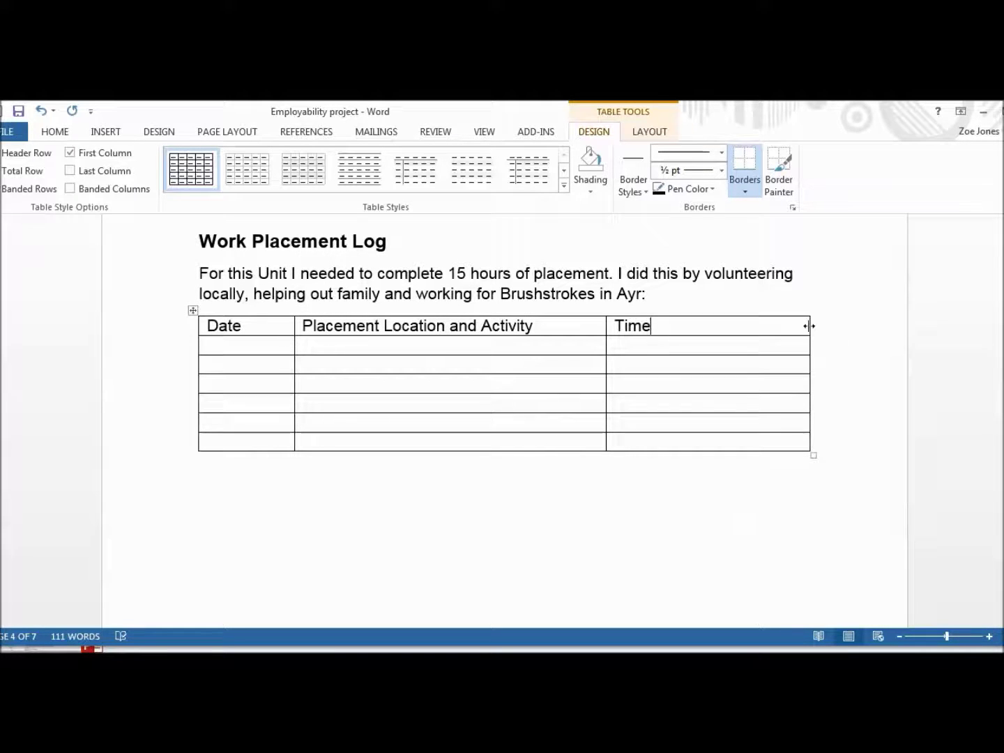
drag(809, 326, 870, 330)
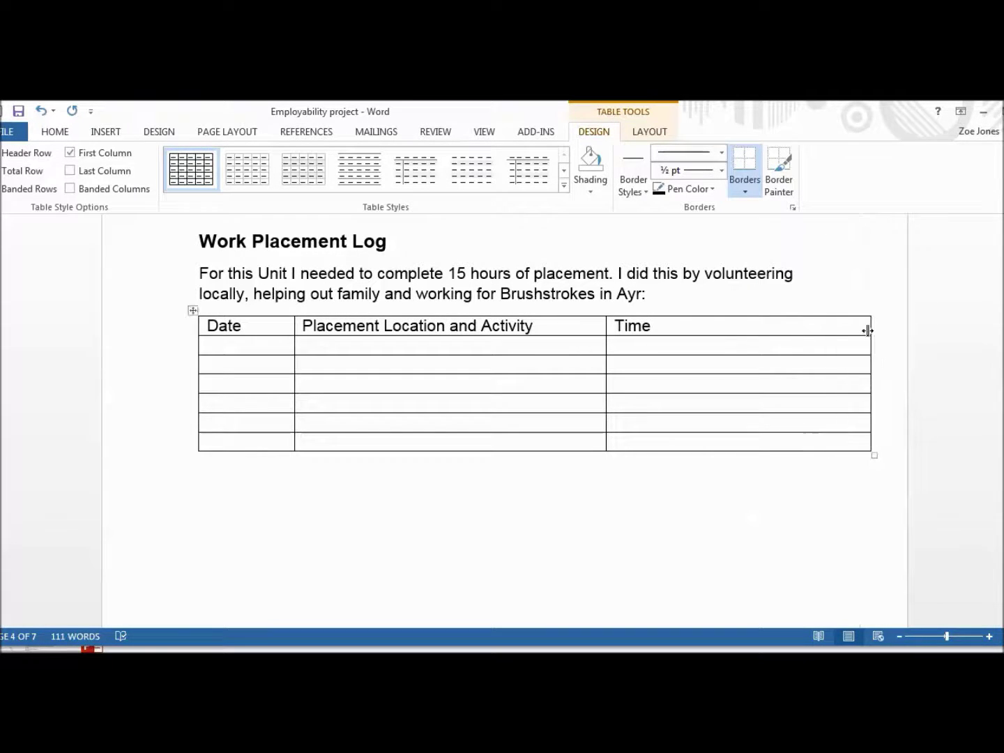
drag(605, 327, 729, 336)
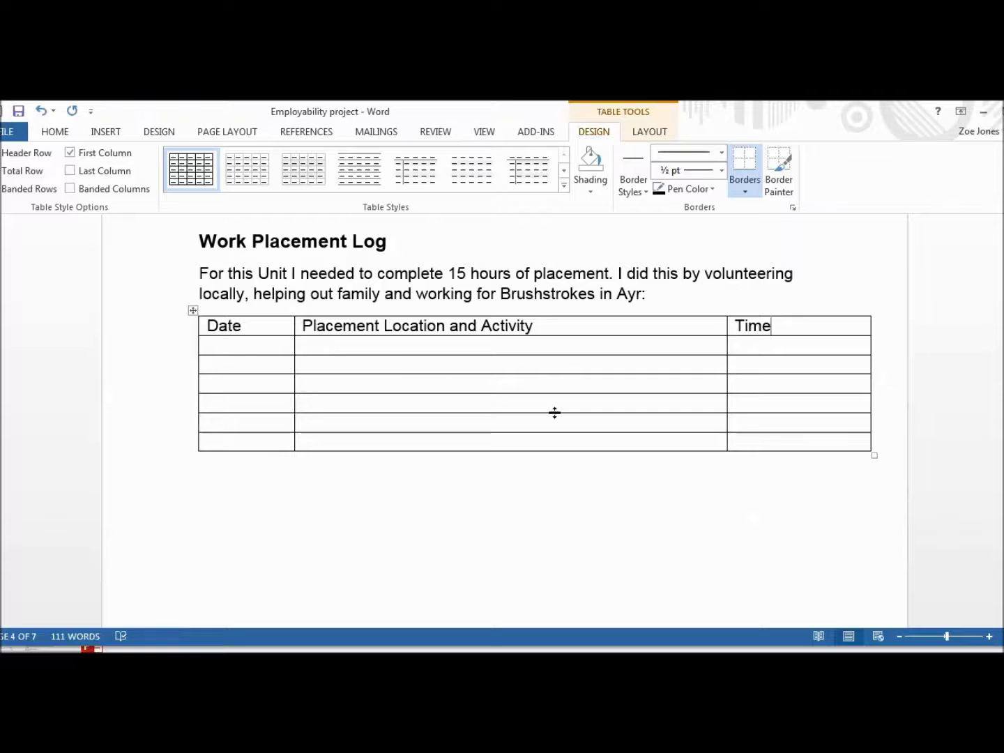
Step: Fill the first entry row with 01/11/2016, "Volunteering at Ayrshire Hospice to paint Reception" and 2 hours
click(242, 345)
text(01/11/2016)
key(Tab)
text(Volunteer)
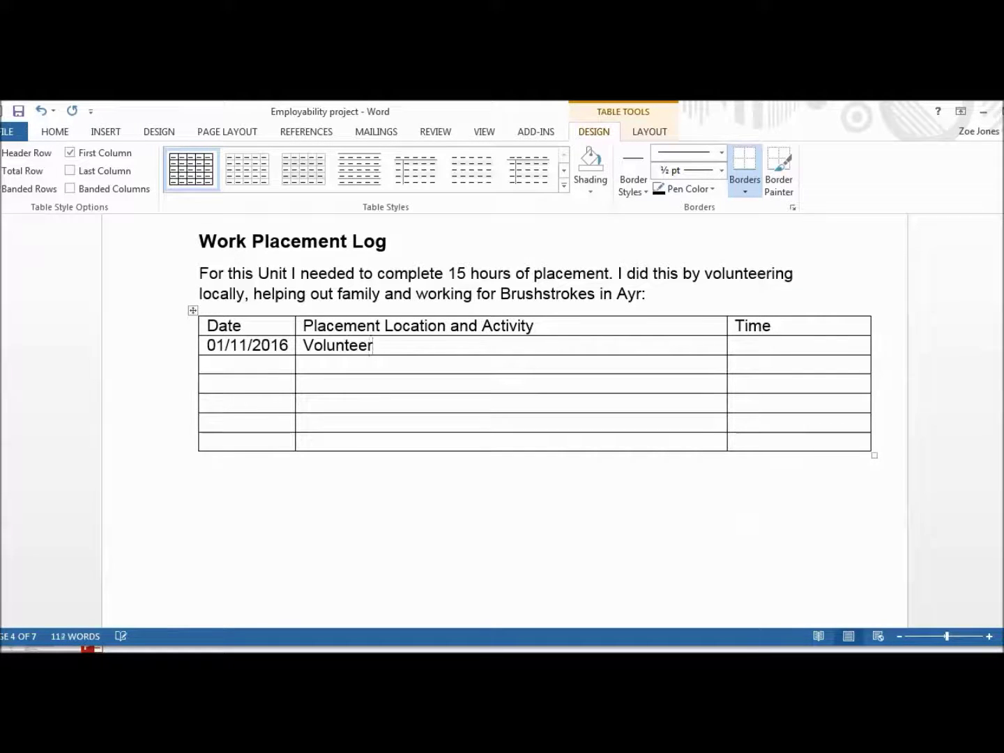
text(ing at Ayrshire Hospice to paint Reception)
key(Tab)
text(2 hours)
Step: Fill the second entry row with 02/11/2016, "Volunteering at Ayrshire Hospice to pain Reception" and 5 ½ hours
click(224, 368)
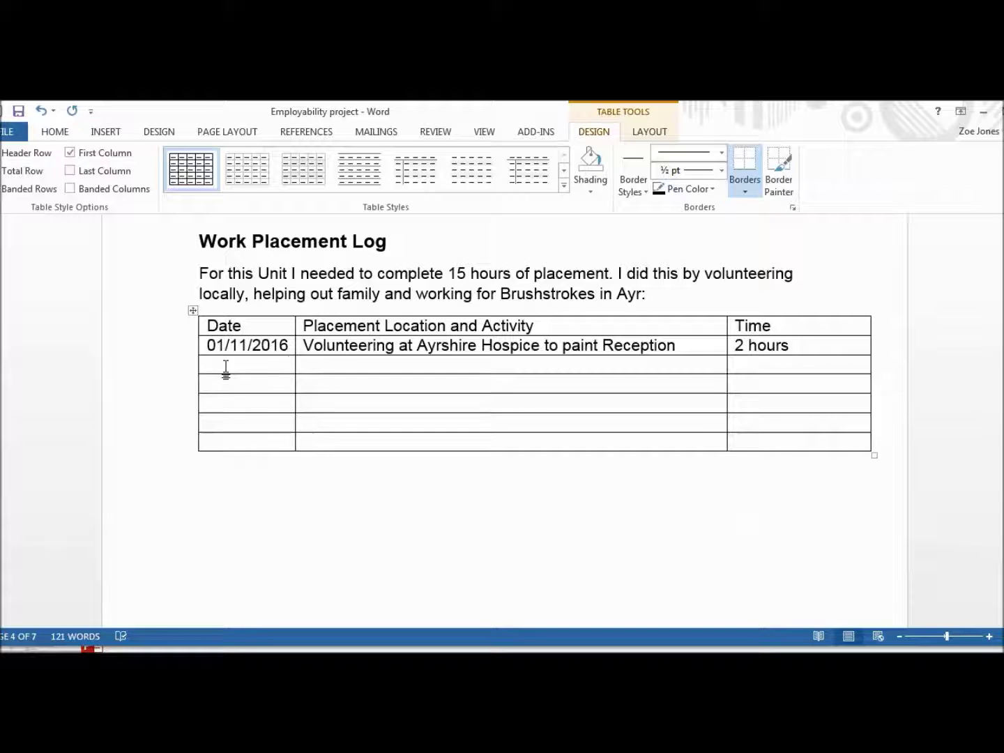
text(02/11/2016)
key(Tab)
text(Volunteering at Ayrshire Hospice to pain Reception)
key(Tab)
text(5 ½ hours)
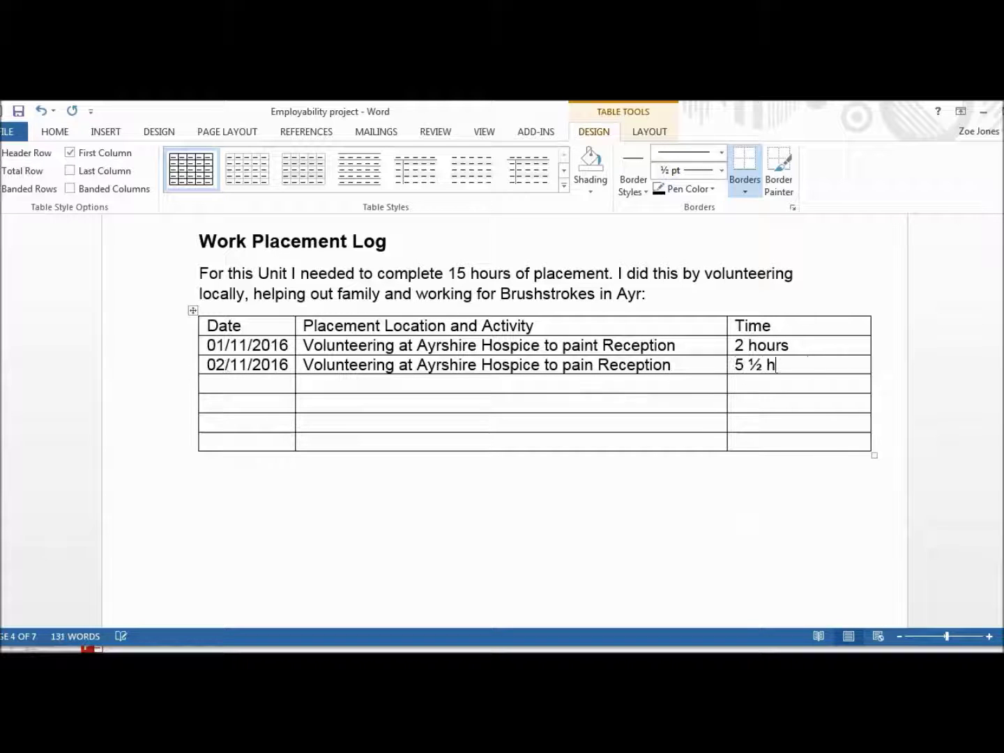
Step: Enter 07/11/2016 as the date in the third entry row
key(Tab)
text(07/11/2016)
key(Tab)
text(Helping out with)
key(BackSpace)
key(BackSpace)
key(BackSpace)
key(BackSpace)
key(BackSpace)
key(BackSpace)
key(BackSpace)
key(BackSpace)
key(BackSpace)
key(BackSpace)
key(BackSpace)
key(BackSpace)
key(BackSpace)
key(BackSpace)
key(BackSpace)
key(BackSpace)
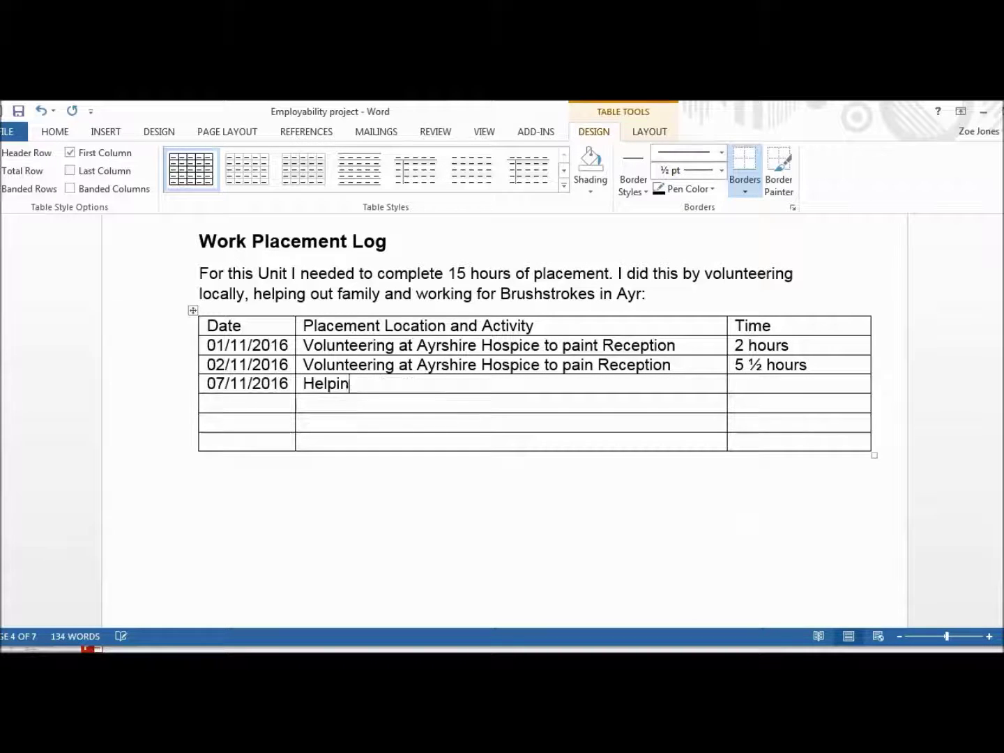
Step: Make the table's header row text bold
drag(210, 326, 768, 326)
click(55, 132)
click(116, 182)
click(314, 508)
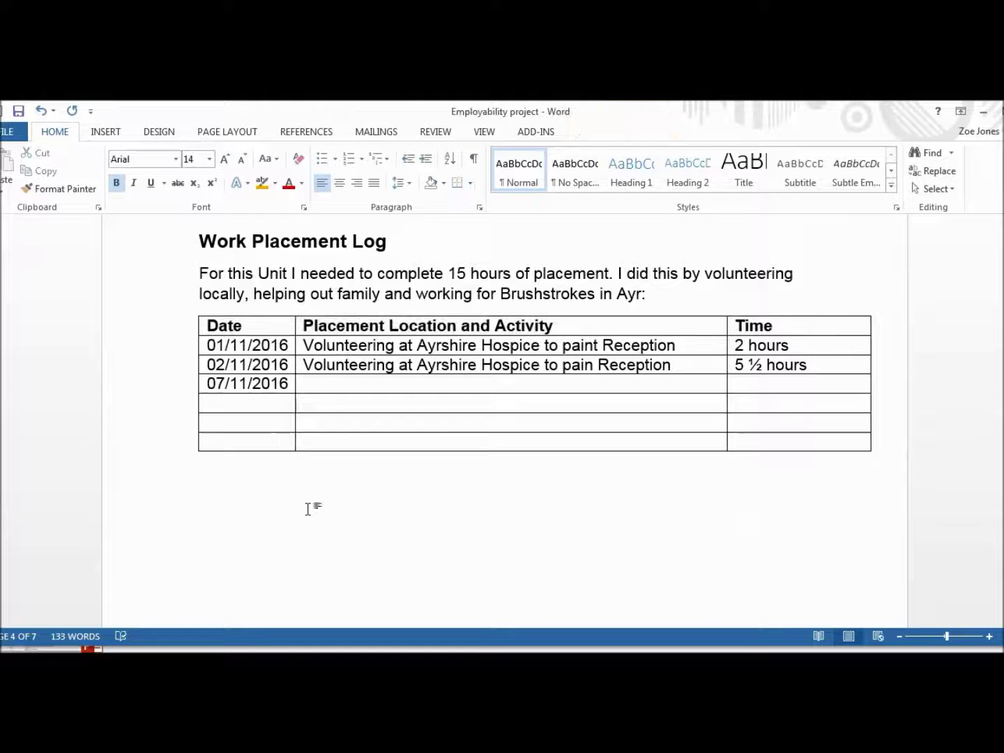
Step: Enter "Helping out my Aunt painting her" as the 07/11/2016 activity and correct "pain" to "paint" in the row above
click(566, 386)
text(Helping out my Aunt painting her)
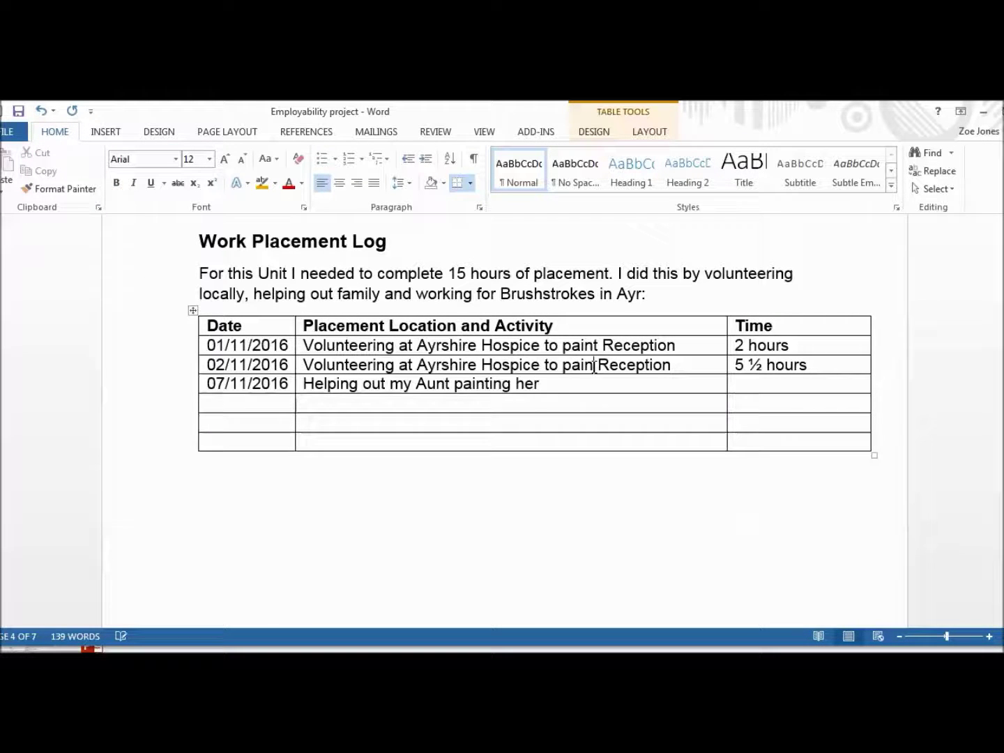
click(593, 365)
text(t)
Step: Complete the 07/11/2016 activity with "Living Room" and enter 1 ¼ hours as its time
click(543, 383)
text(Living Room)
key(Tab)
text(1 ¼ hours)
Step: Fill the fourth entry row with 16/11/2016, "Working for Brushstrokes at Ayr Ark Youth Centre" and 1 ½ hours
key(Tab)
text(16/11/2016)
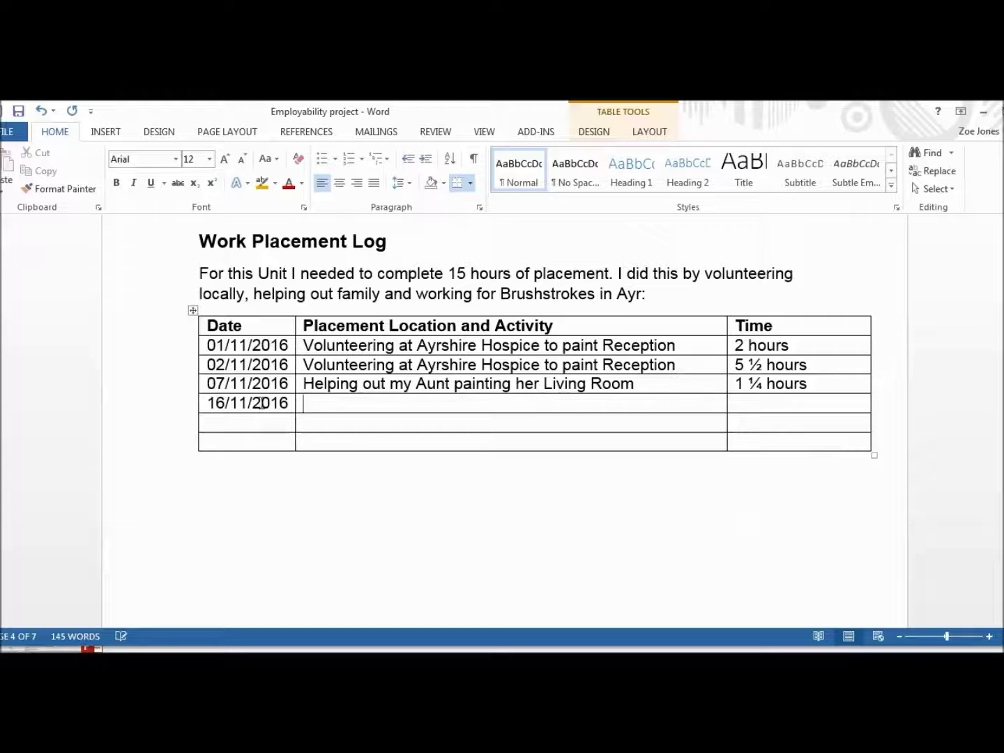
key(Tab)
text(Working for Brushstroi)
key(BackSpace)
text(kes at Ayr Ark Youth Centre)
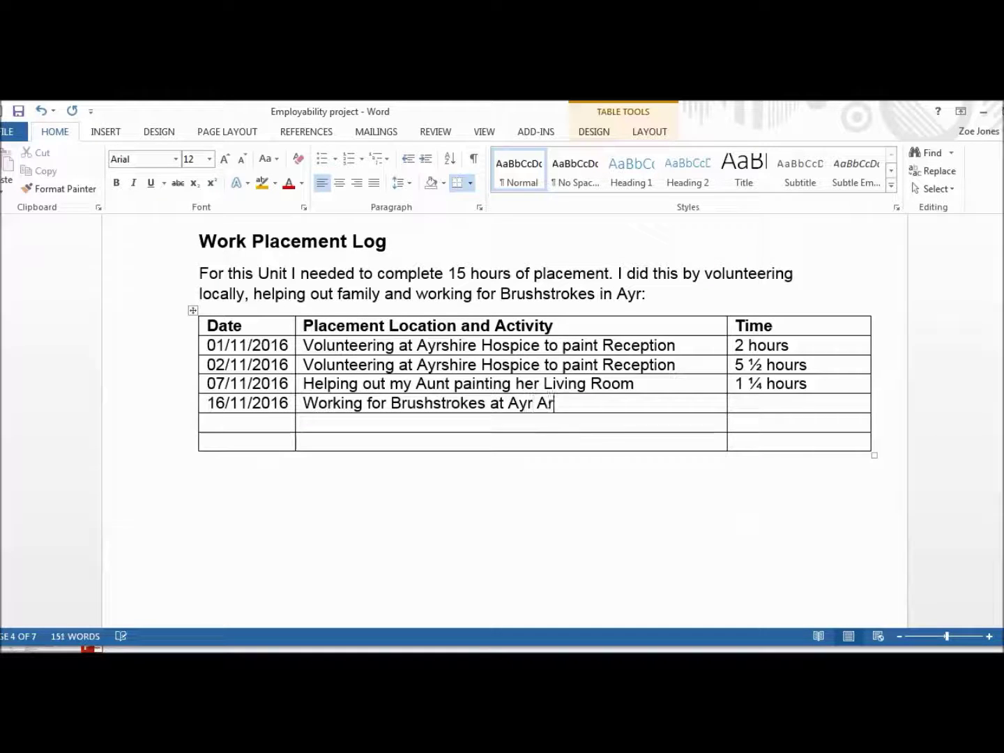
key(Tab)
text(1 ½ hours)
Step: Fill the fifth entry row with 17/11/2016, "Helping out my Aunt finishing her Living Room" and ¾ hour
key(Tab)
text(17/11/)
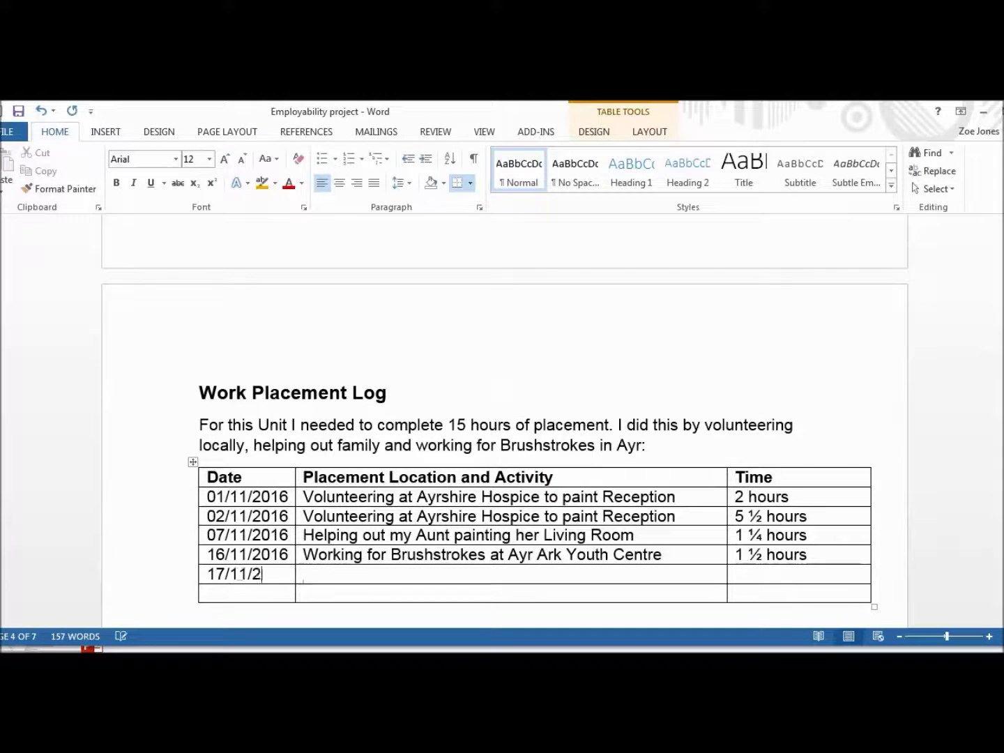
text(2016)
key(Tab)
text(Helping out my Aunt finishing her Living Room)
key(Tab)
text(3/4 ho)
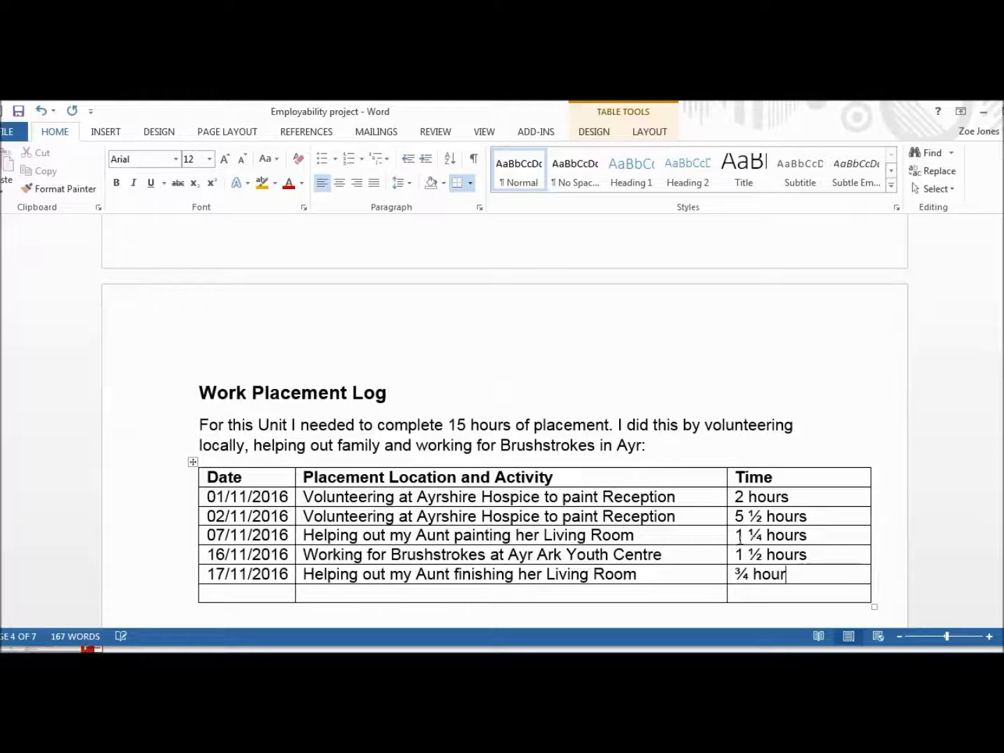
Step: Fill the last row with 6/12/2016, "Working for Brushstrokes in Crosshouse Hospital" and 4 hours
click(236, 593)
text(6/12/2016)
key(Tab)
text(Working fo)
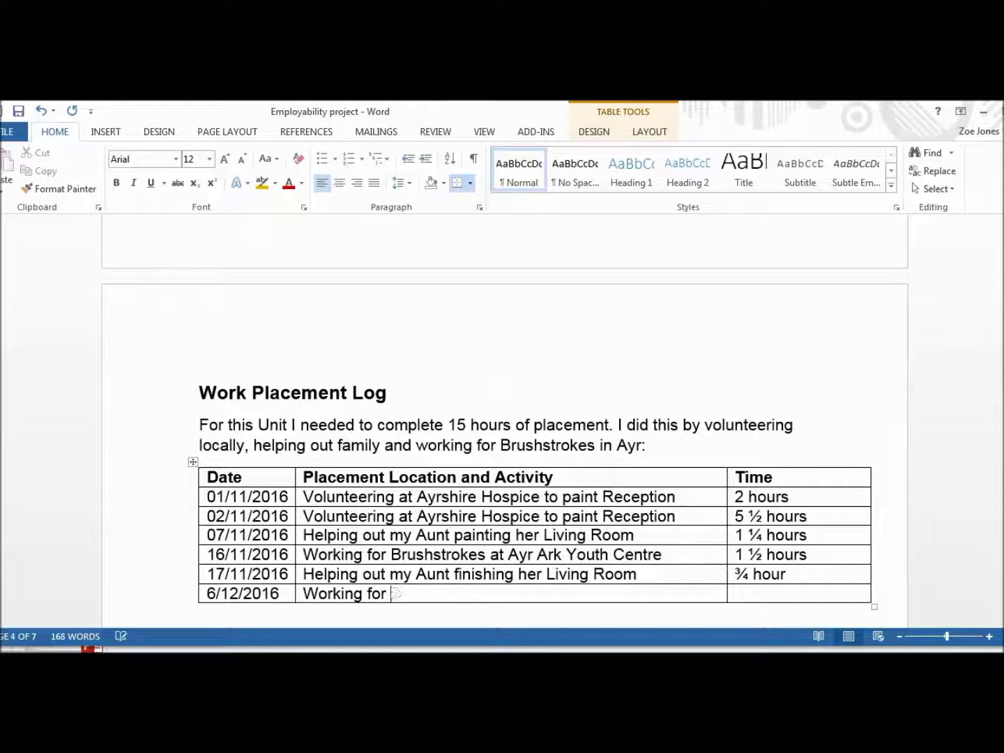
text(r Brushstrokes in Crosshouse Hospital)
key(Tab)
text(4 hours)
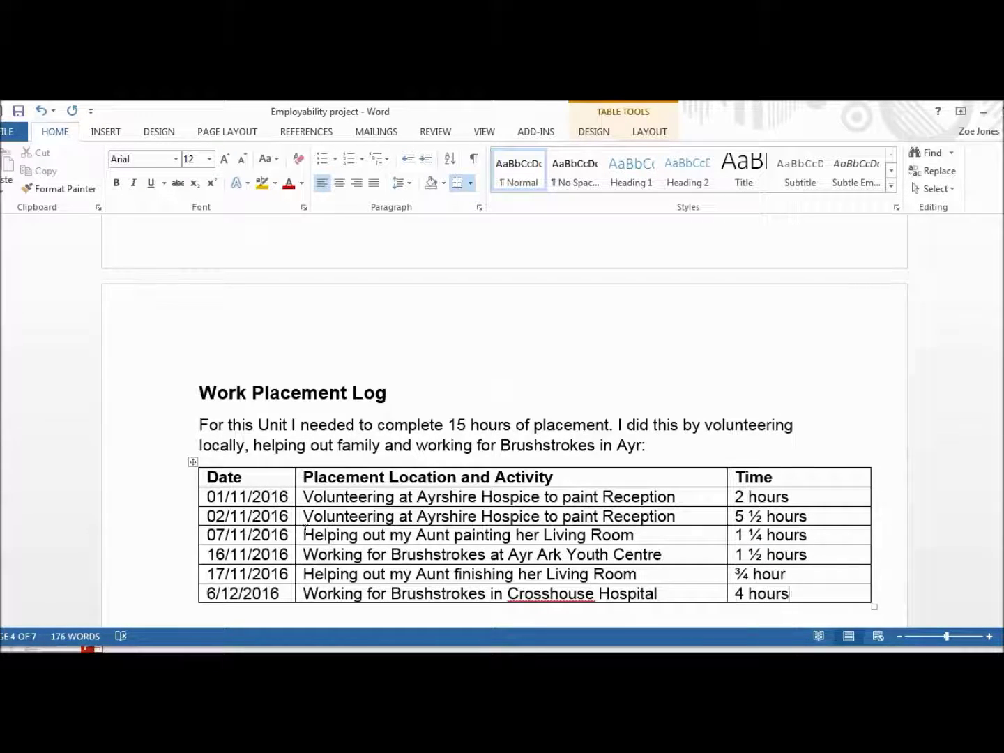
Step: Shade the two Ayrshire Hospice rows with the lightest blue theme fill, applied to the cells
drag(213, 497, 506, 517)
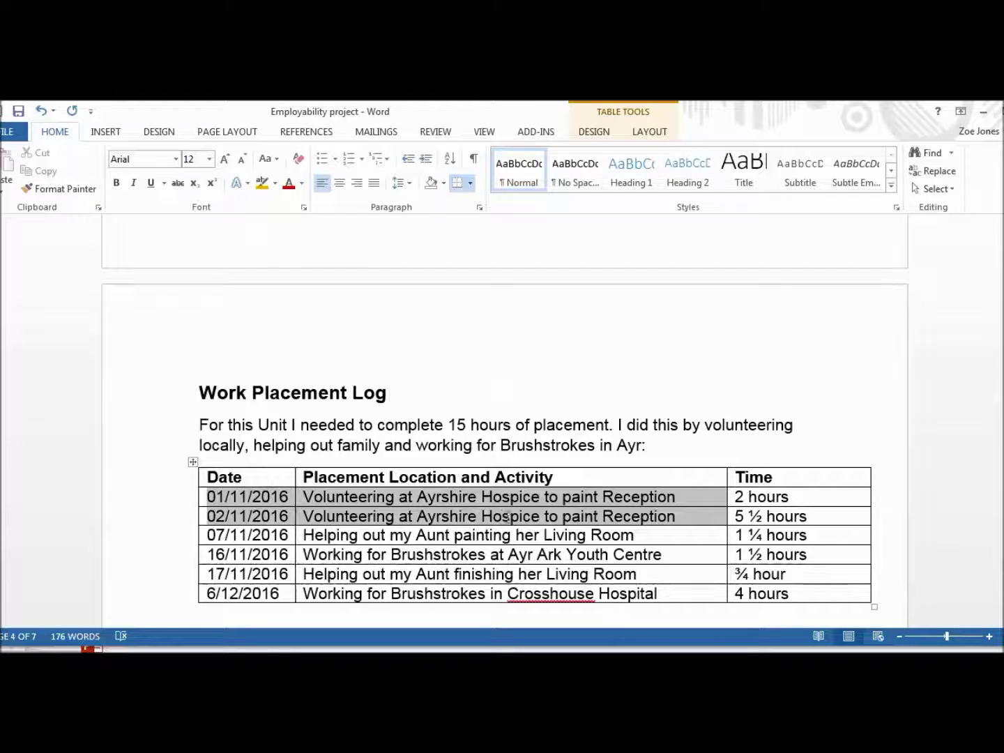
drag(690, 520, 786, 514)
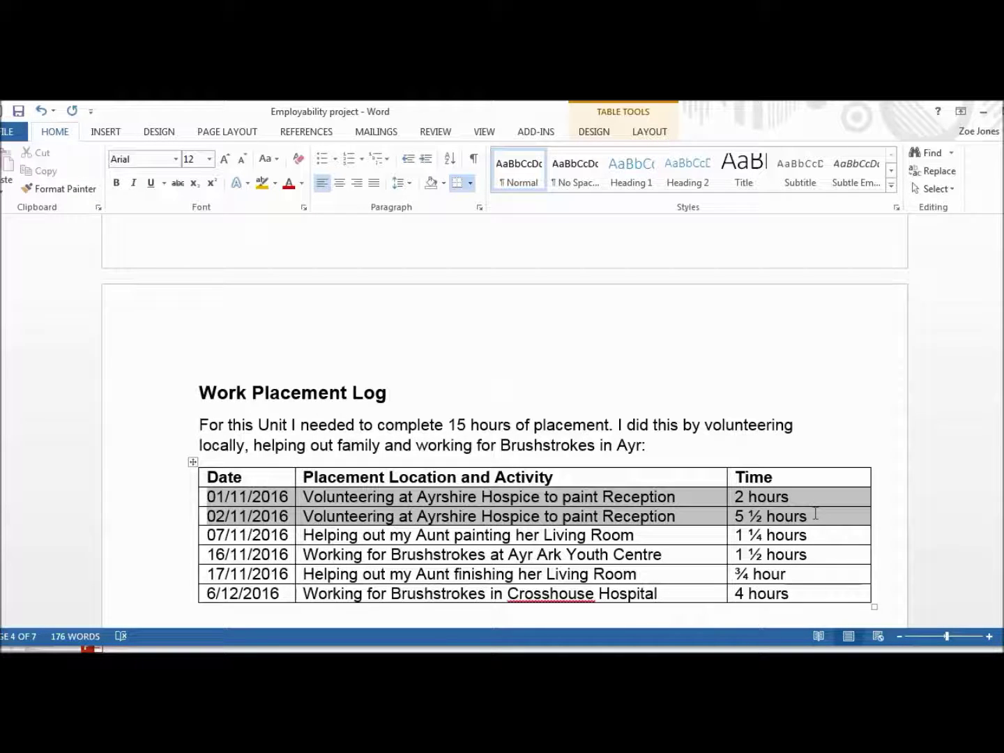
drag(815, 515, 816, 512)
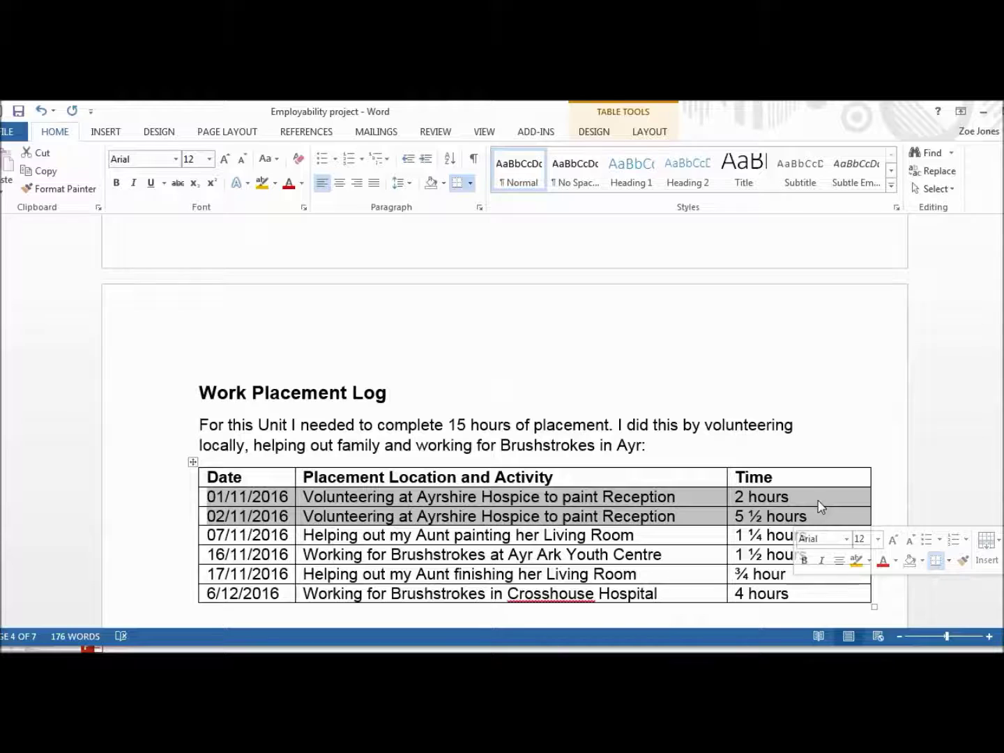
right_click(819, 504)
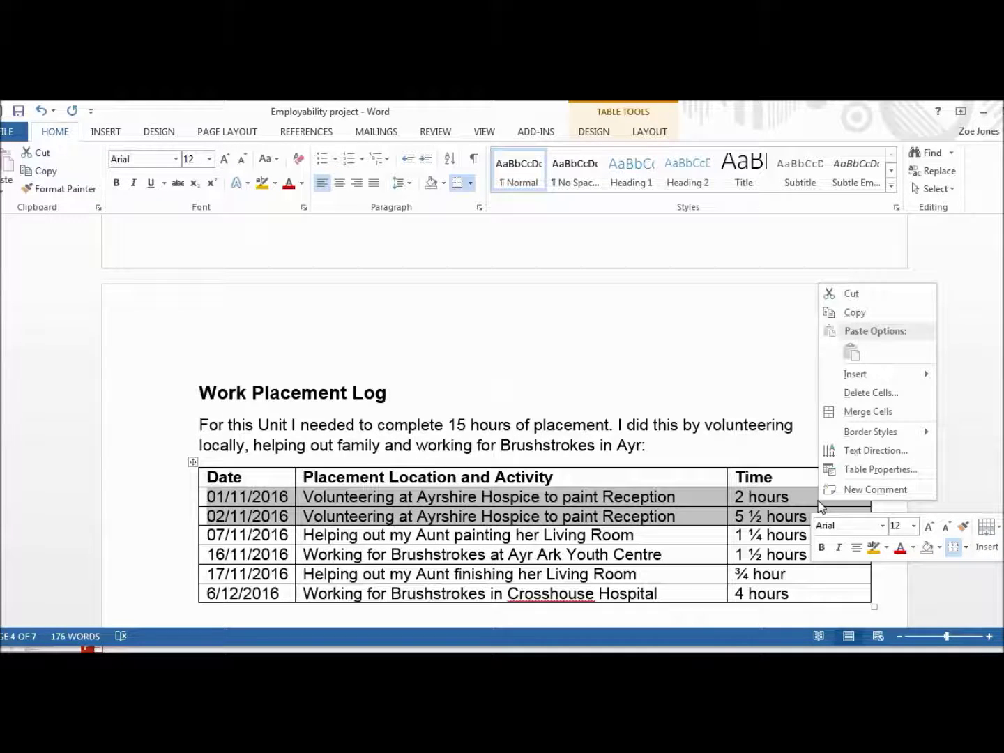
click(856, 474)
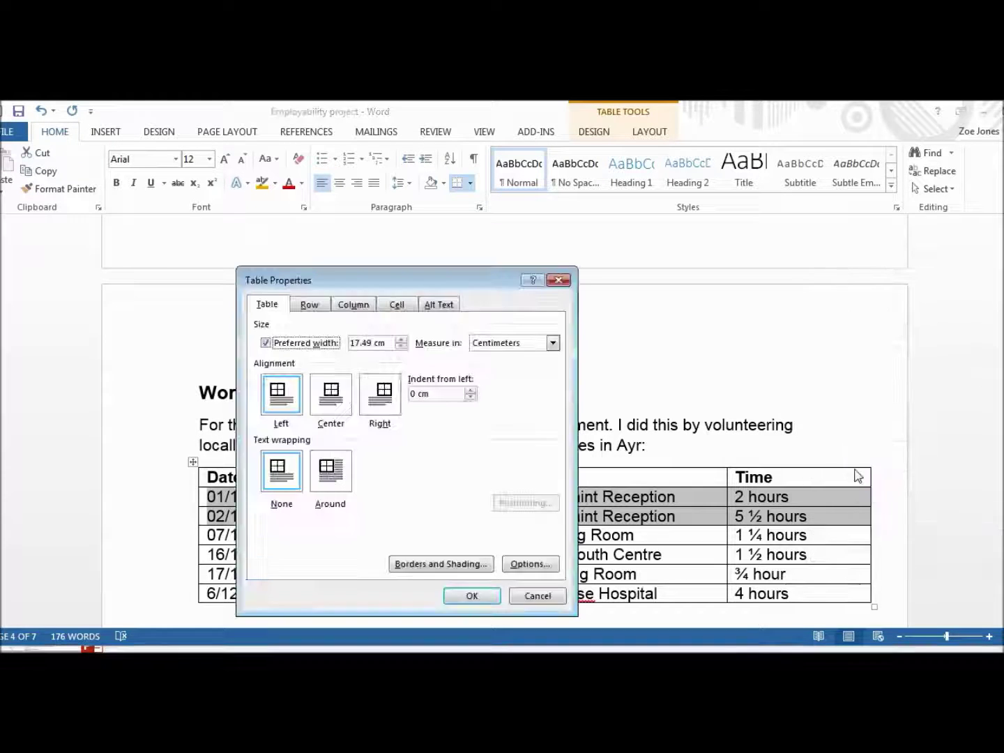
click(430, 564)
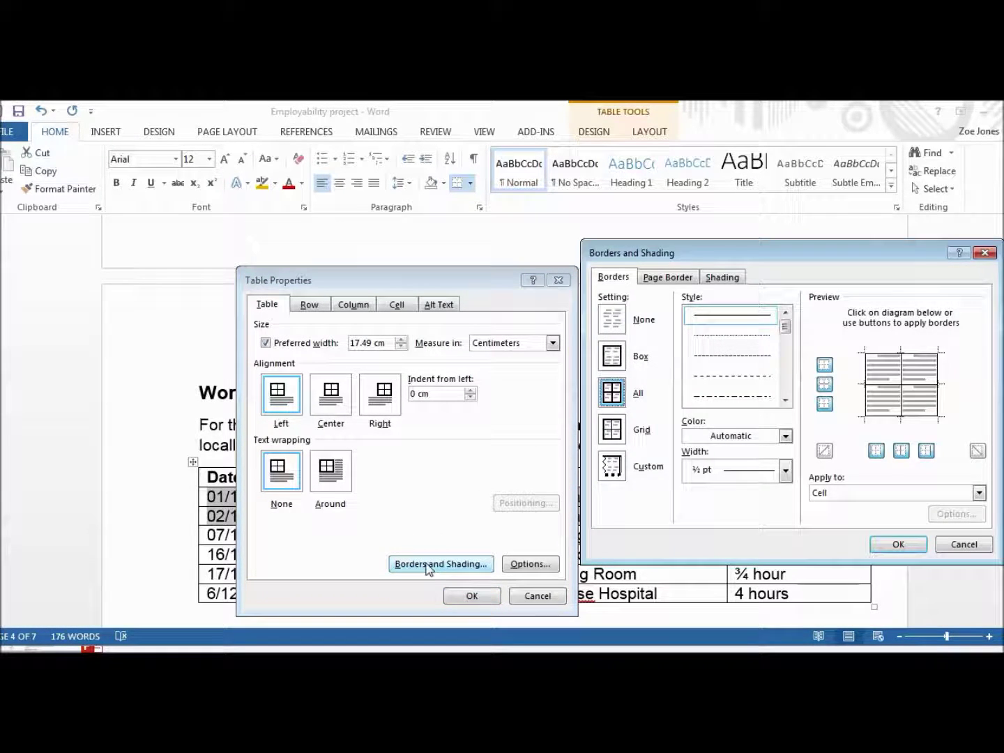
click(722, 280)
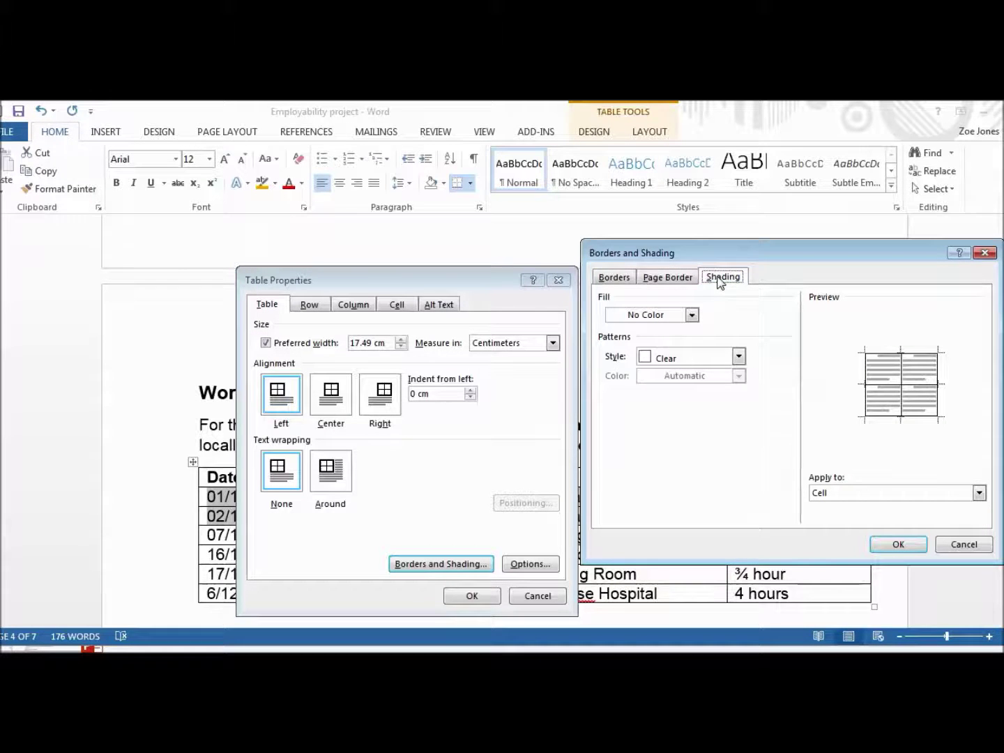
click(692, 315)
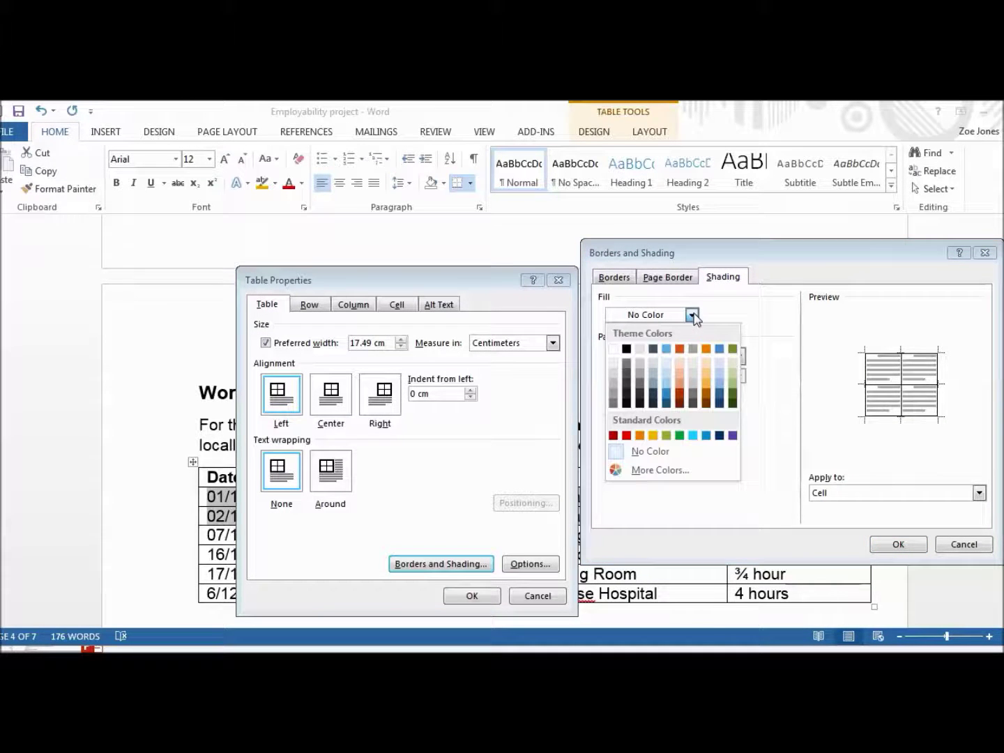
click(668, 363)
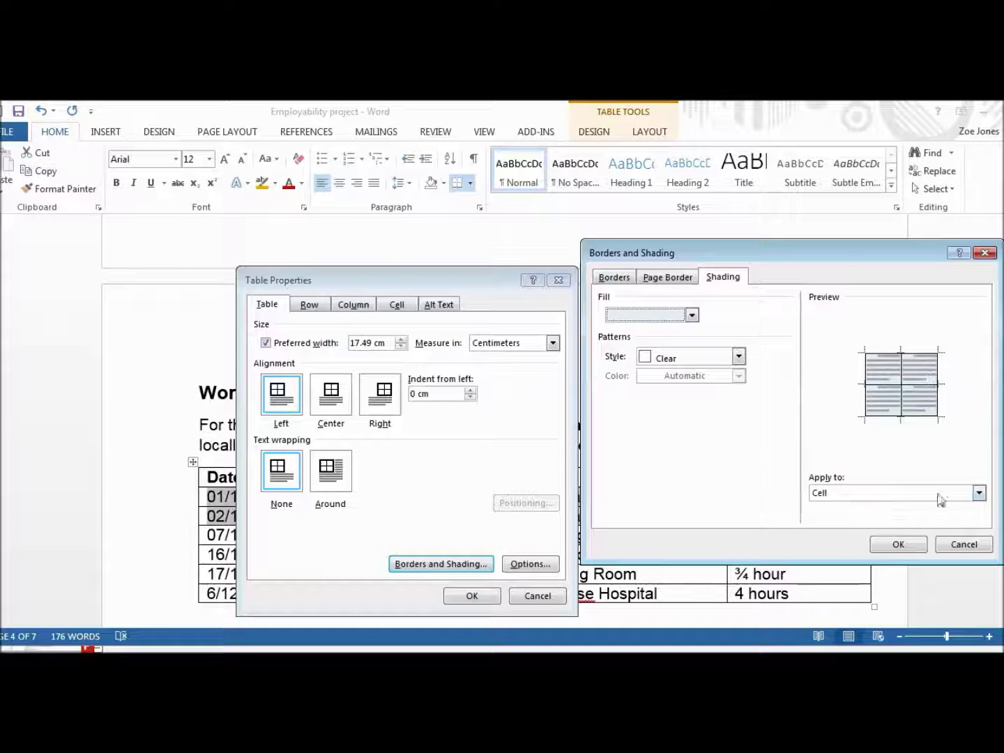
click(979, 494)
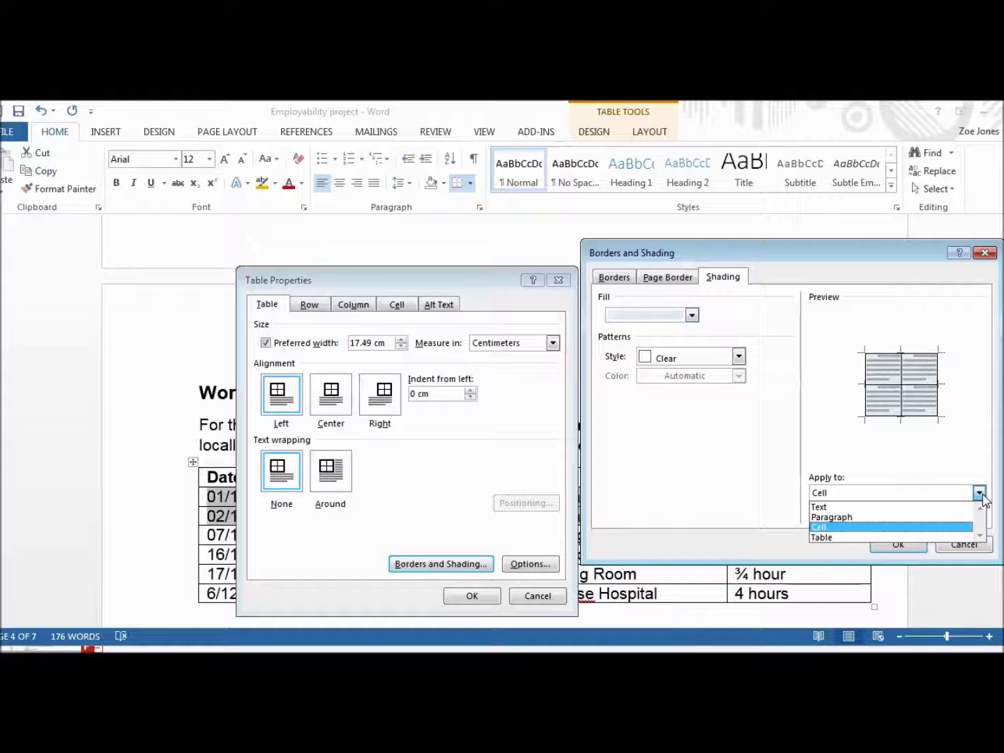
click(829, 528)
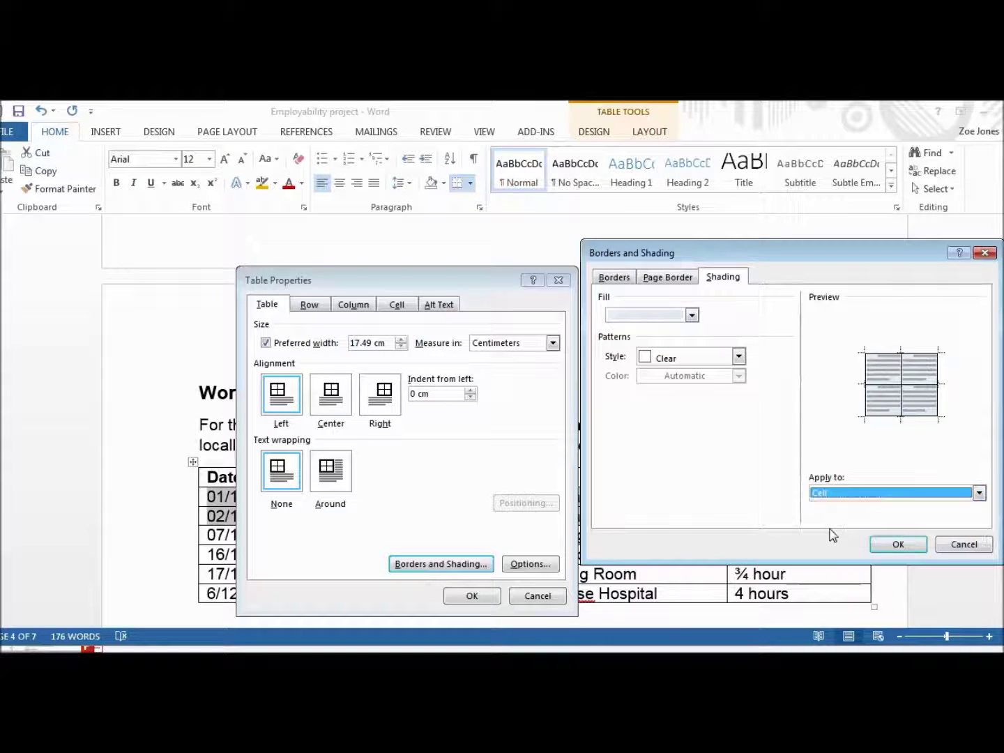
click(898, 544)
click(476, 596)
click(842, 423)
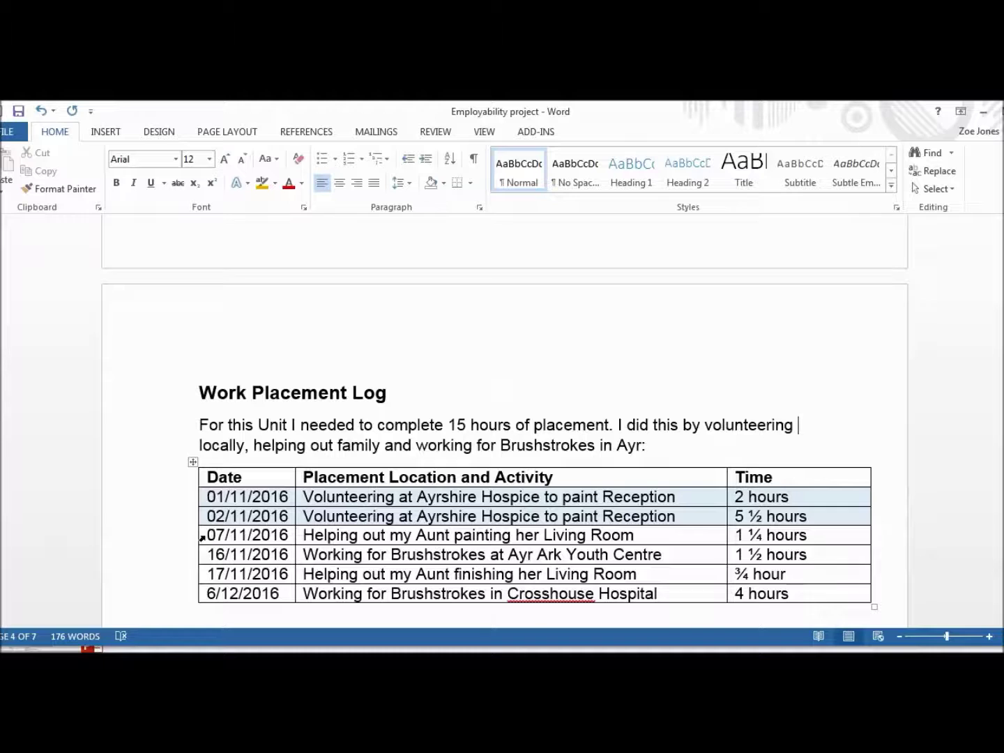
Step: Shade the 07/11/2016 row with the lightest green theme fill, applied to the cells
drag(207, 534, 398, 534)
drag(586, 540, 779, 541)
right_click(779, 543)
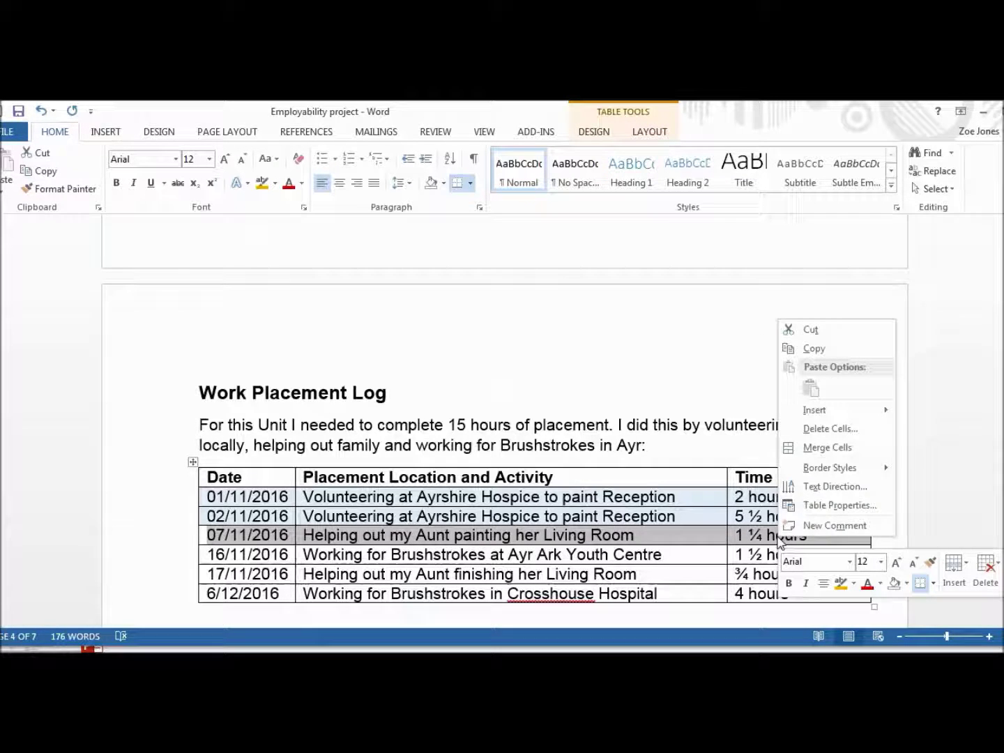
click(830, 504)
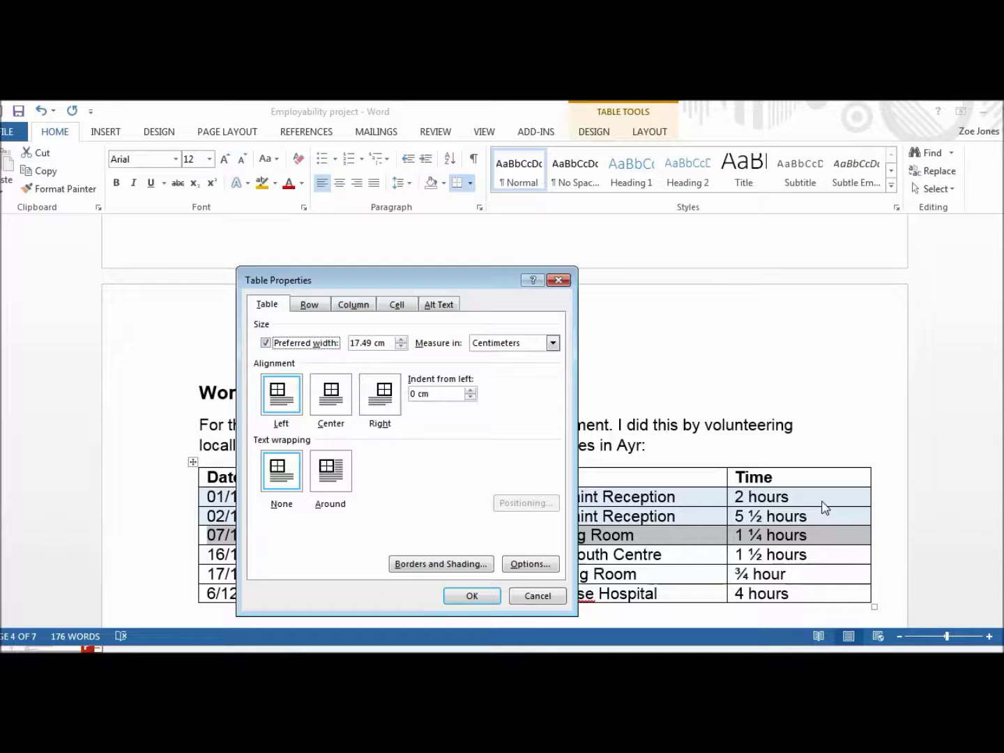
click(437, 566)
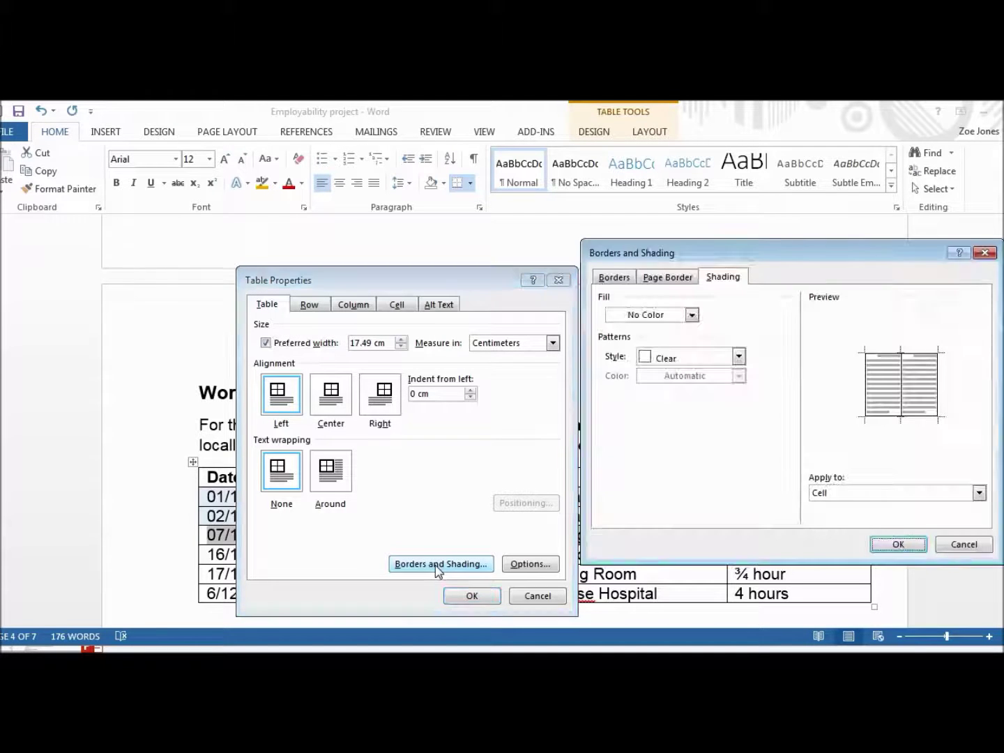
click(692, 317)
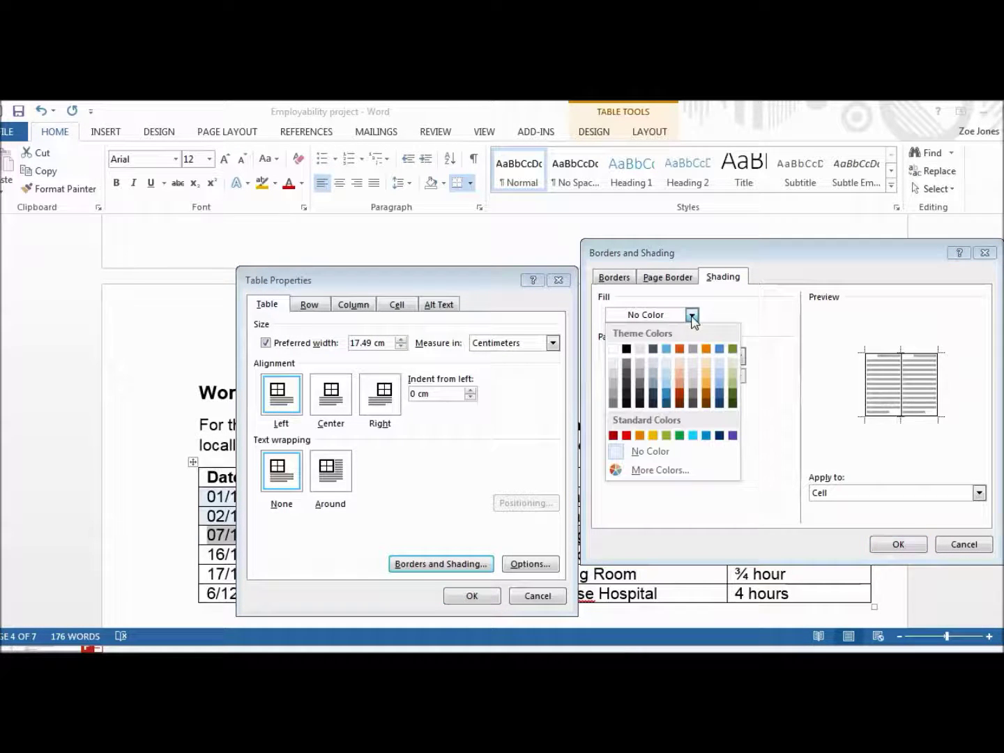
click(733, 363)
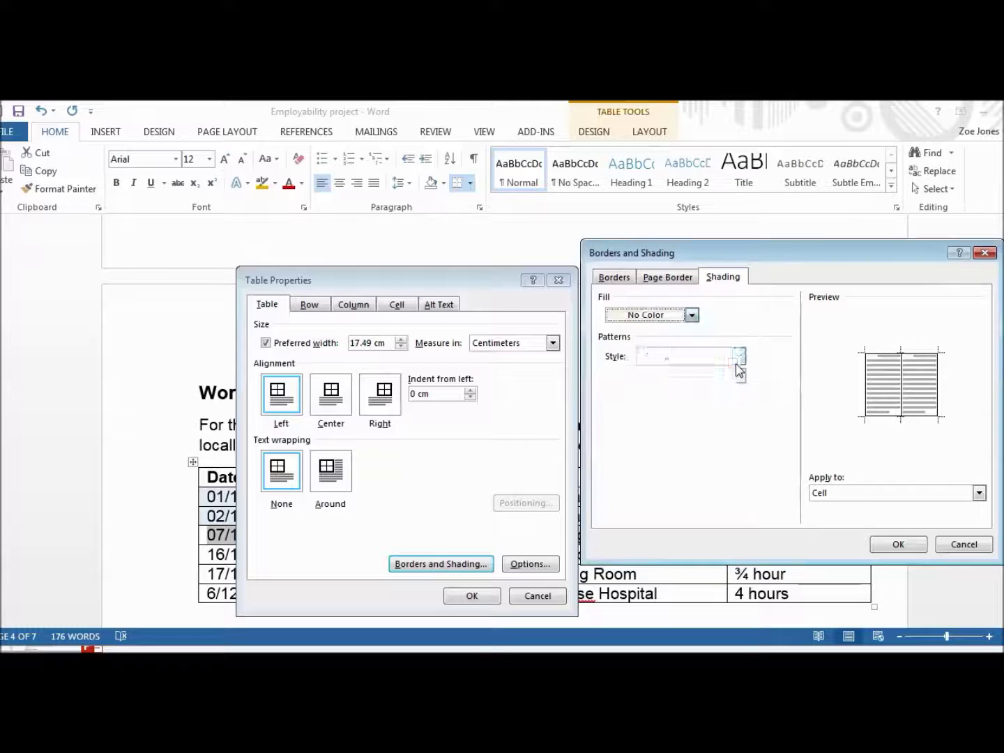
click(898, 544)
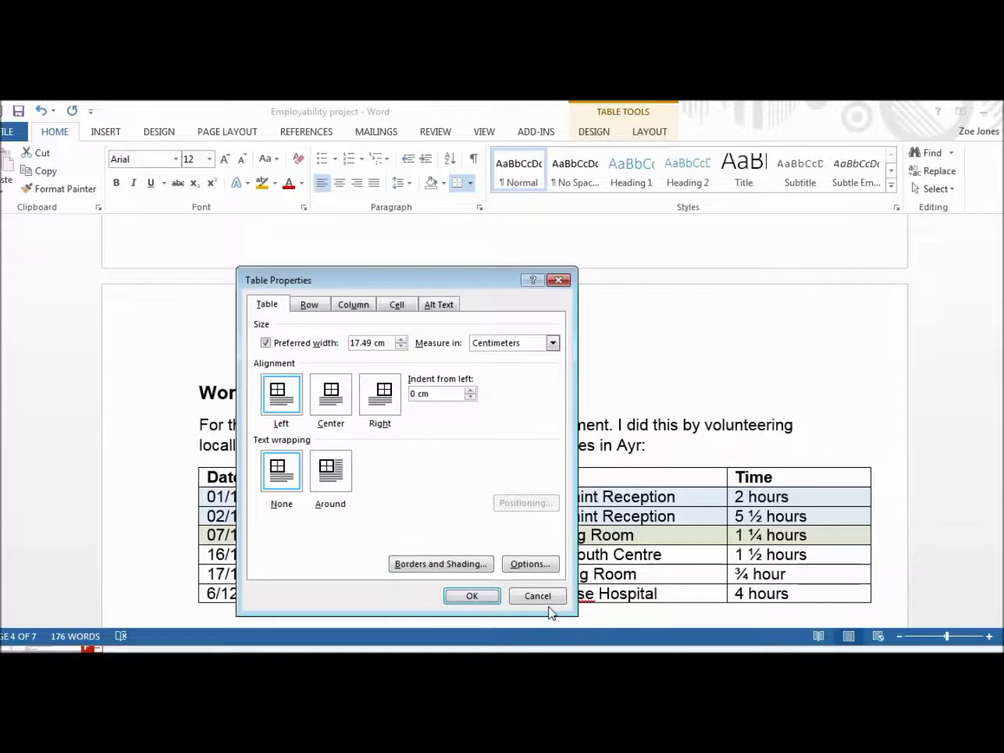
click(466, 598)
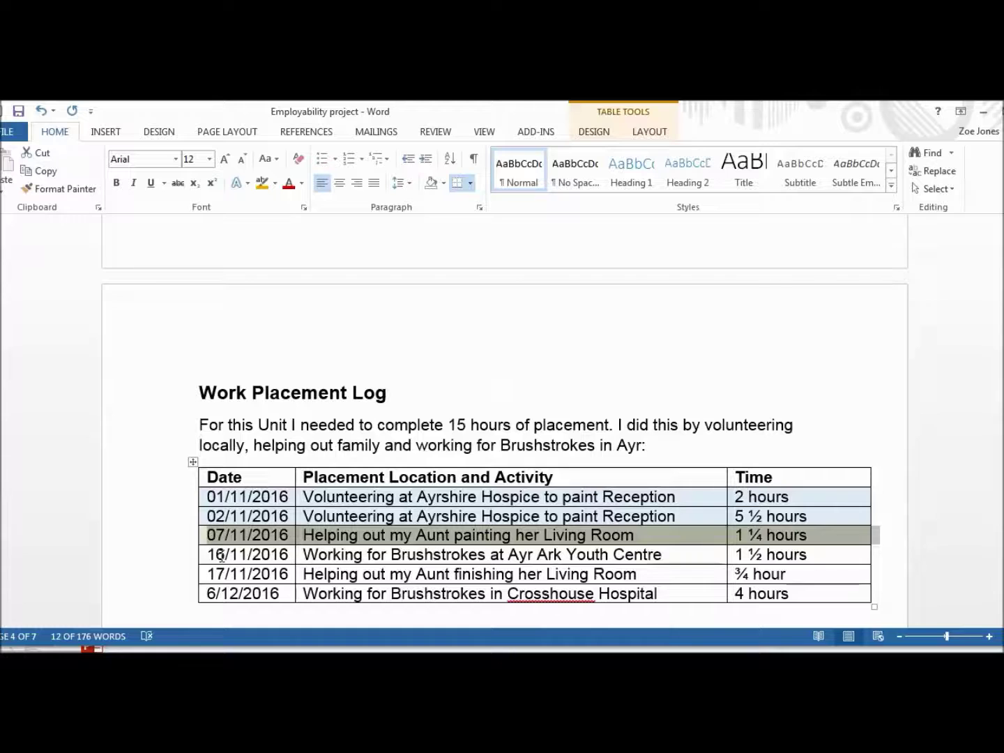
Step: Undo the green shading on the 07/11/2016 row
drag(222, 556, 520, 576)
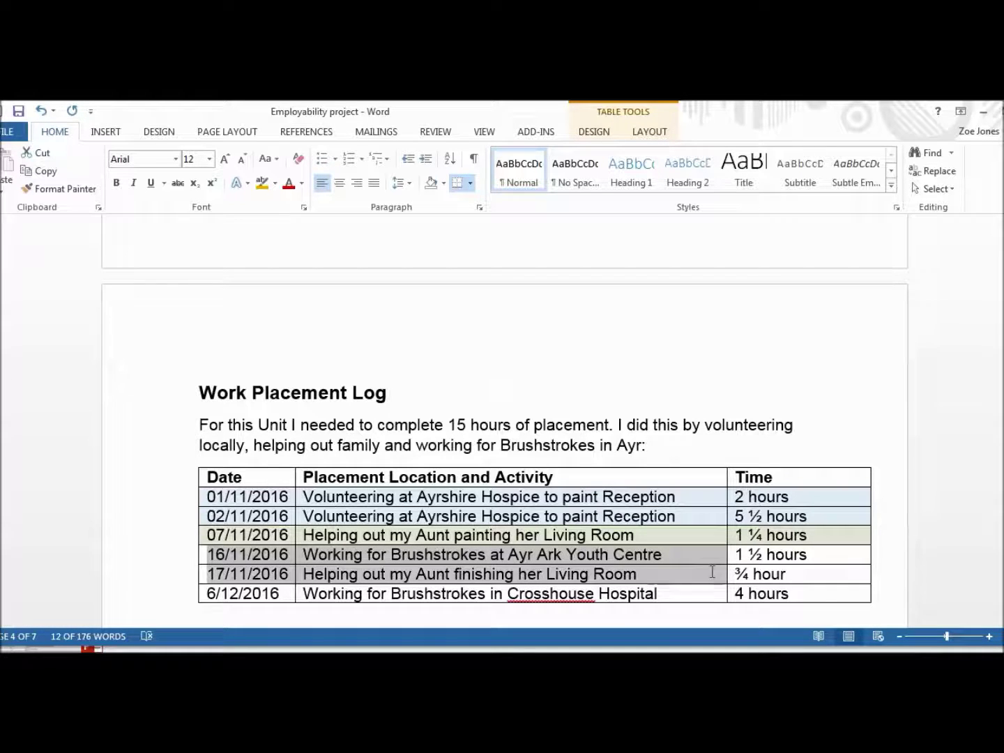
drag(711, 571, 782, 559)
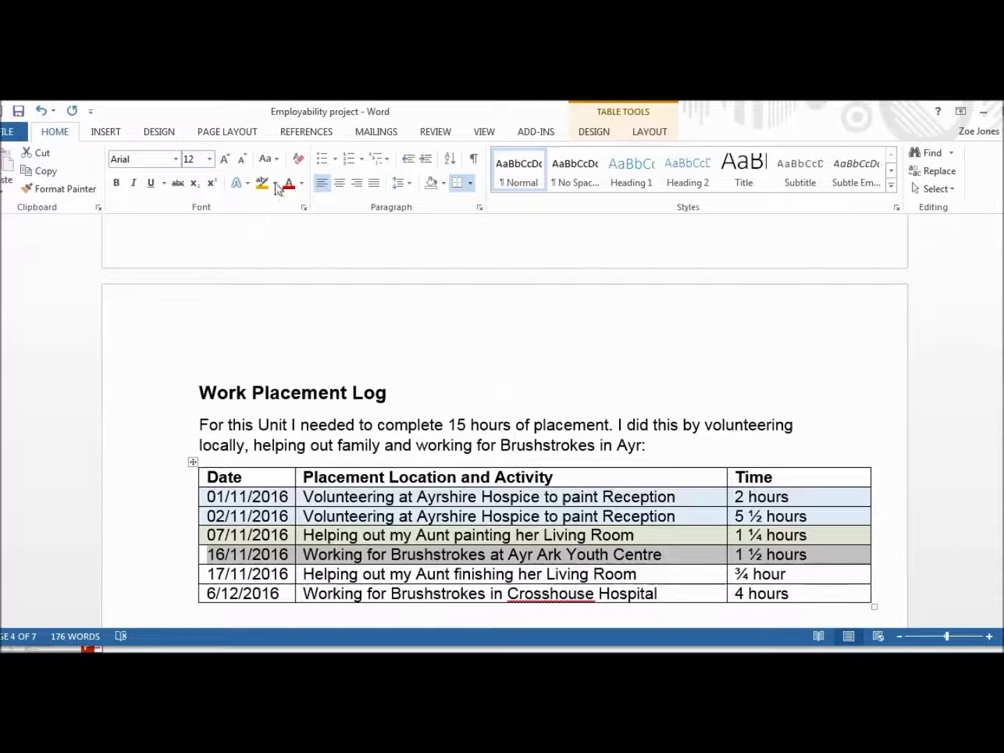
click(41, 111)
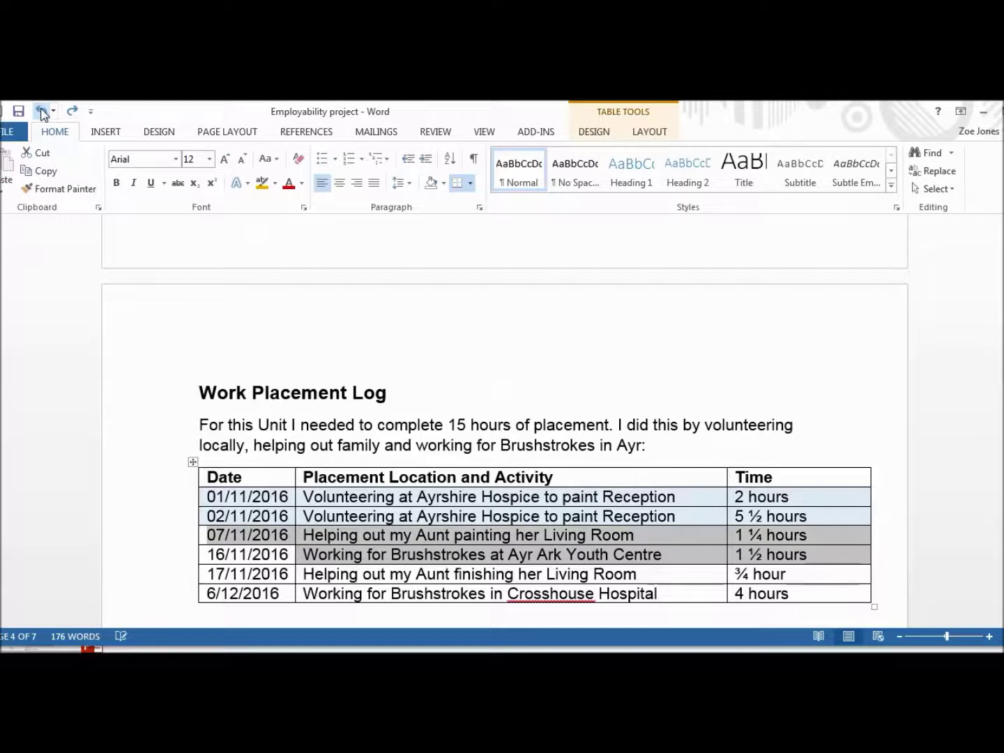
click(353, 363)
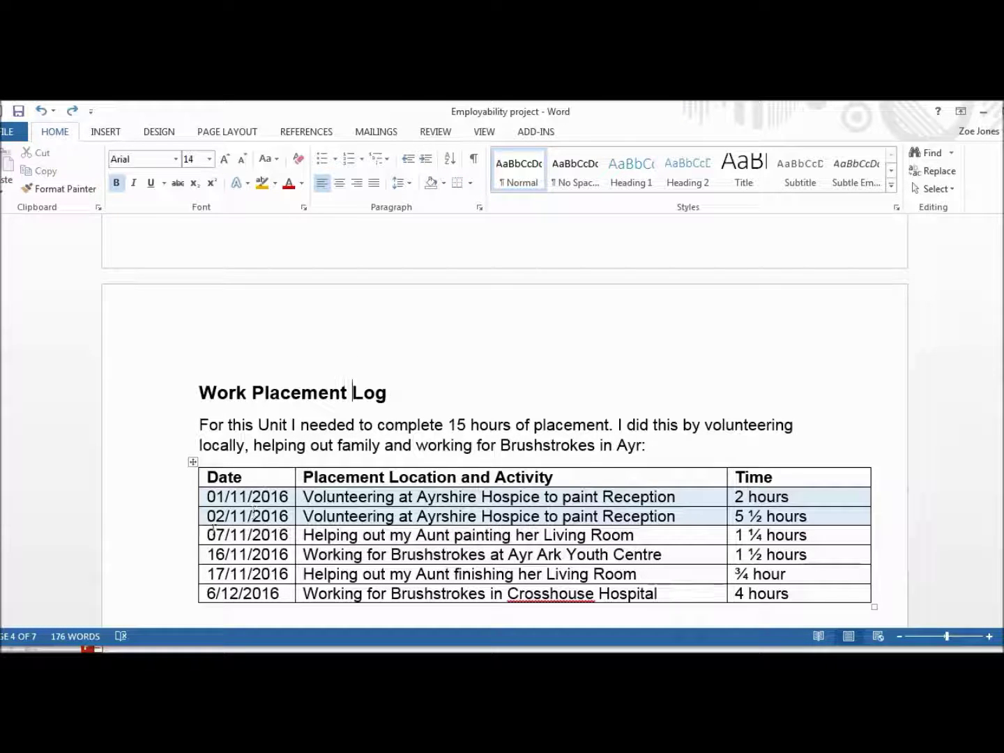
Step: Shade the 07/11/2016 row for helping out the Aunt with a light orange-red theme fill, applied to the cells
drag(209, 535, 791, 535)
right_click(792, 536)
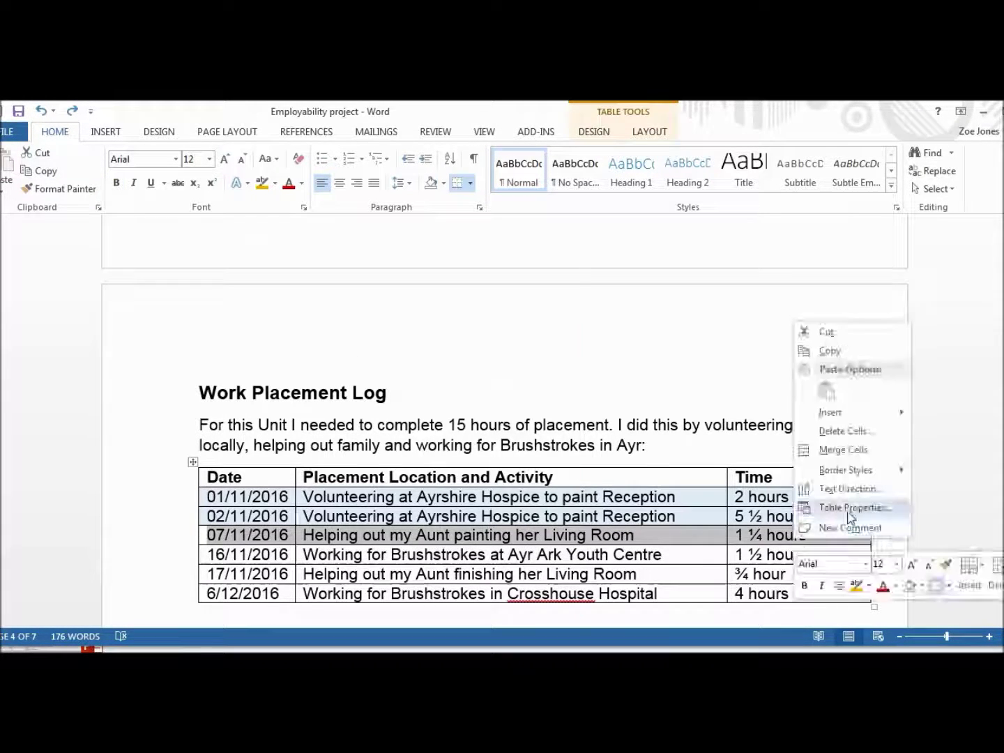
click(849, 508)
click(441, 563)
click(692, 315)
click(679, 373)
click(898, 544)
click(472, 595)
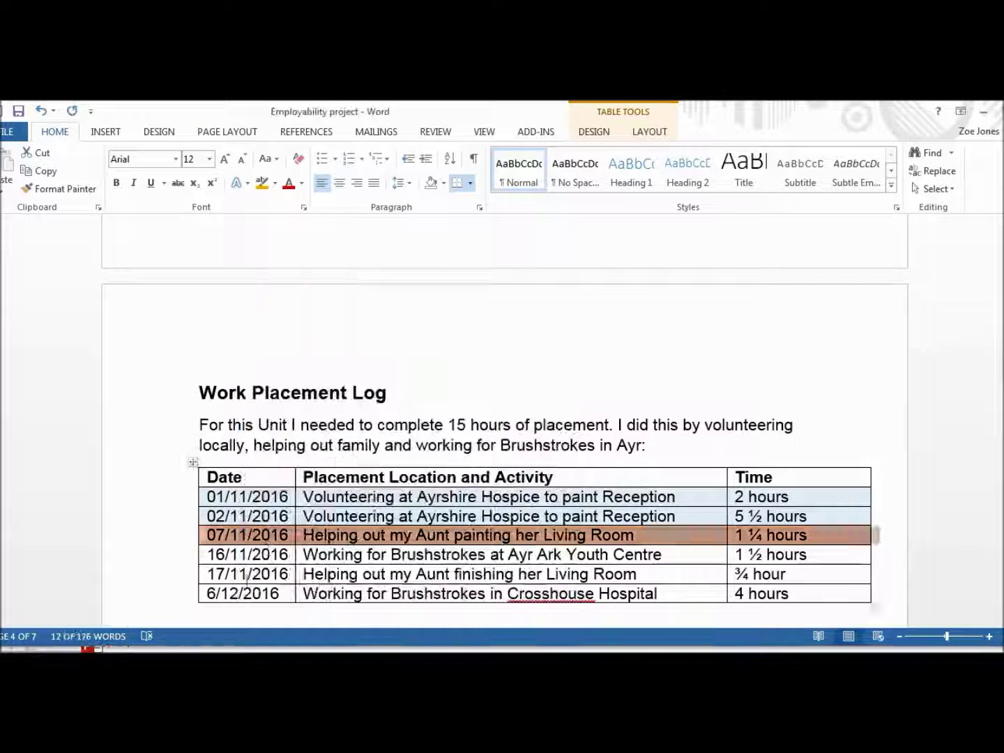
Step: Shade the 16/11/2016 Brushstrokes row with a light golden-orange theme fill, applied to the cells
drag(210, 554, 833, 555)
right_click(833, 558)
click(847, 528)
click(440, 563)
click(738, 356)
click(691, 316)
click(679, 372)
click(897, 544)
click(472, 595)
Step: Shade the 17/11/2016 row with the same light orange-red theme fill as the other Aunt's Living Room row
drag(209, 573, 832, 575)
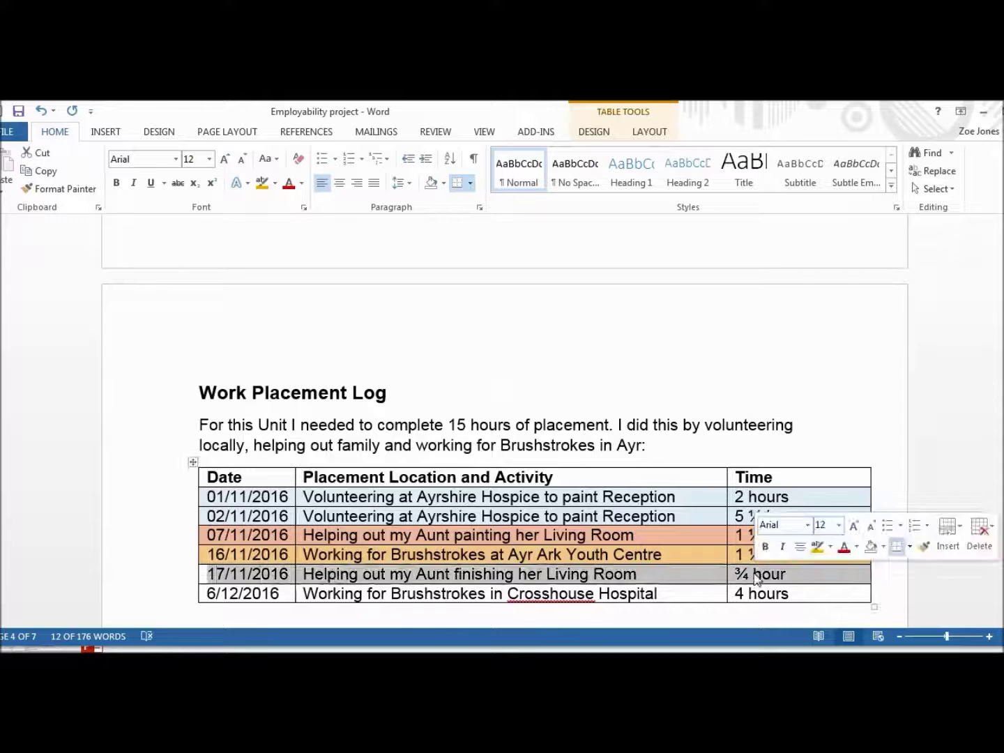
right_click(833, 574)
click(847, 547)
click(441, 563)
click(691, 315)
click(681, 377)
click(898, 544)
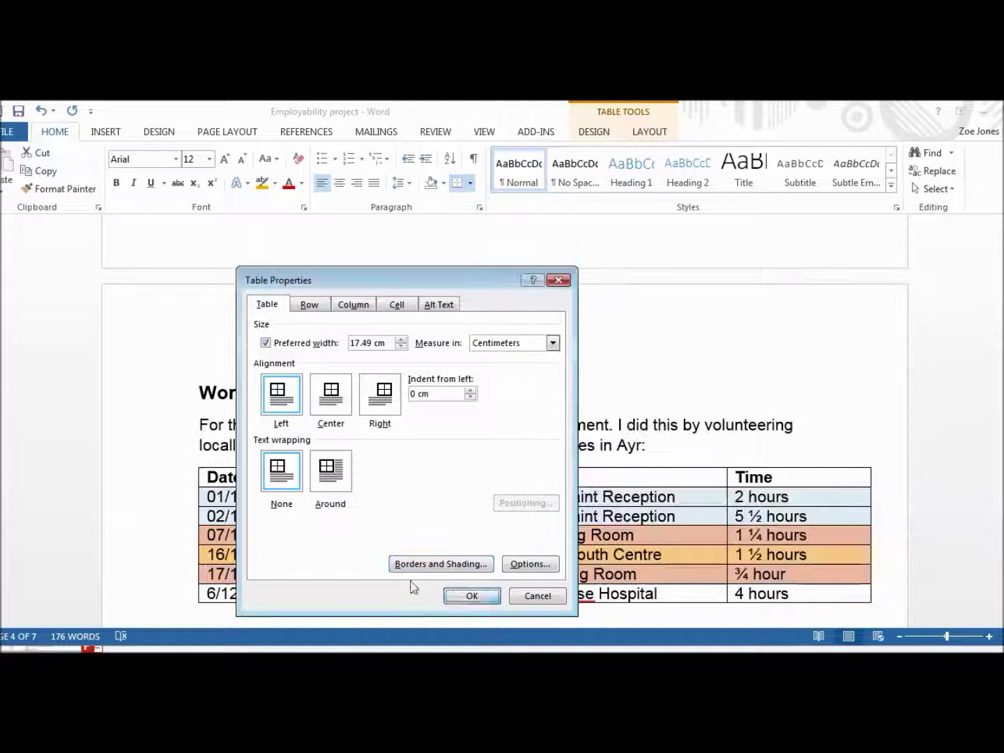
click(472, 595)
Step: Shade the 6/12/2016 Crosshouse Hospital row with the same light golden-orange theme fill as the other Brushstrokes row
right_click(781, 599)
click(794, 572)
click(441, 563)
click(692, 315)
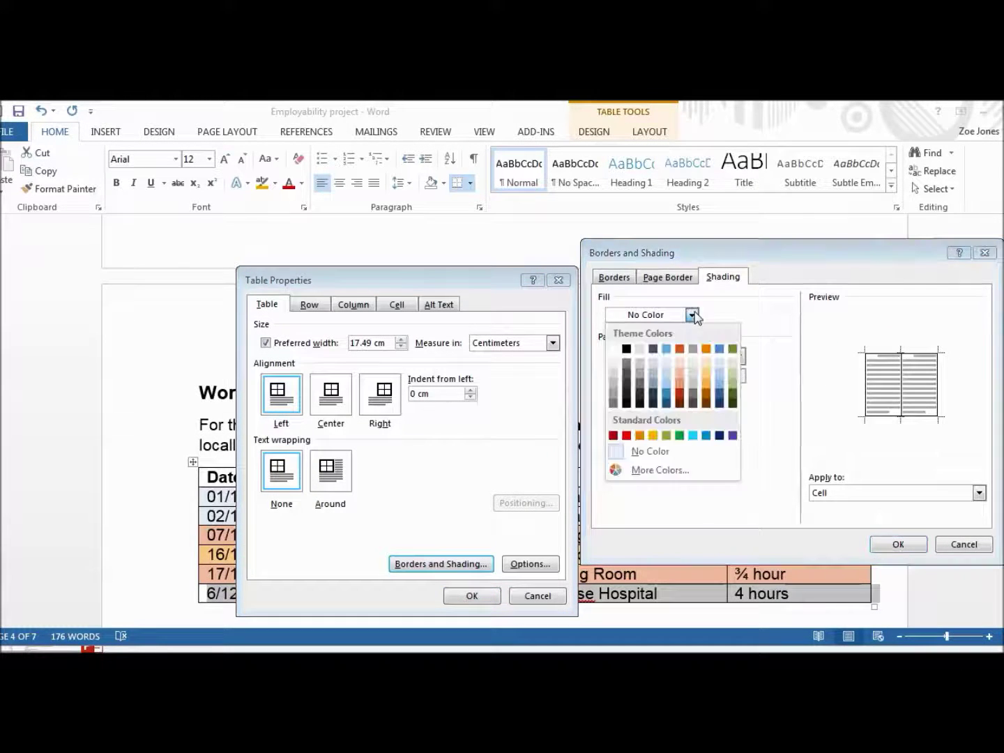
click(703, 376)
click(898, 545)
click(472, 595)
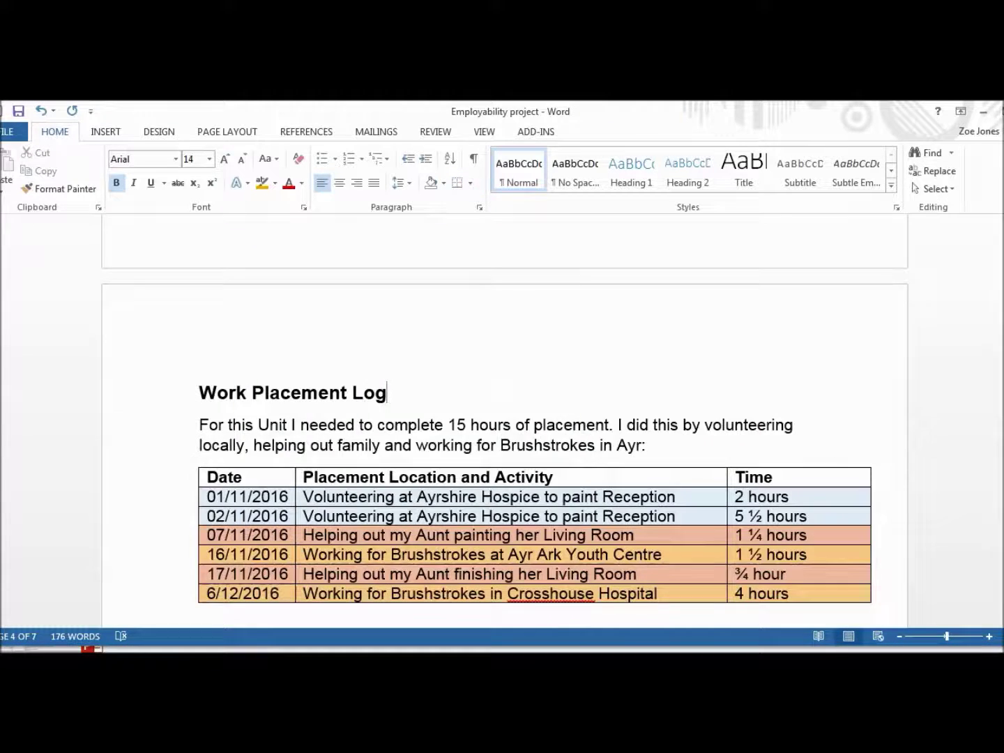
Step: Try inserting a column to the right of the Time column, and undo the insertion
scroll(795, 501, down, 2)
click(807, 494)
right_click(808, 496)
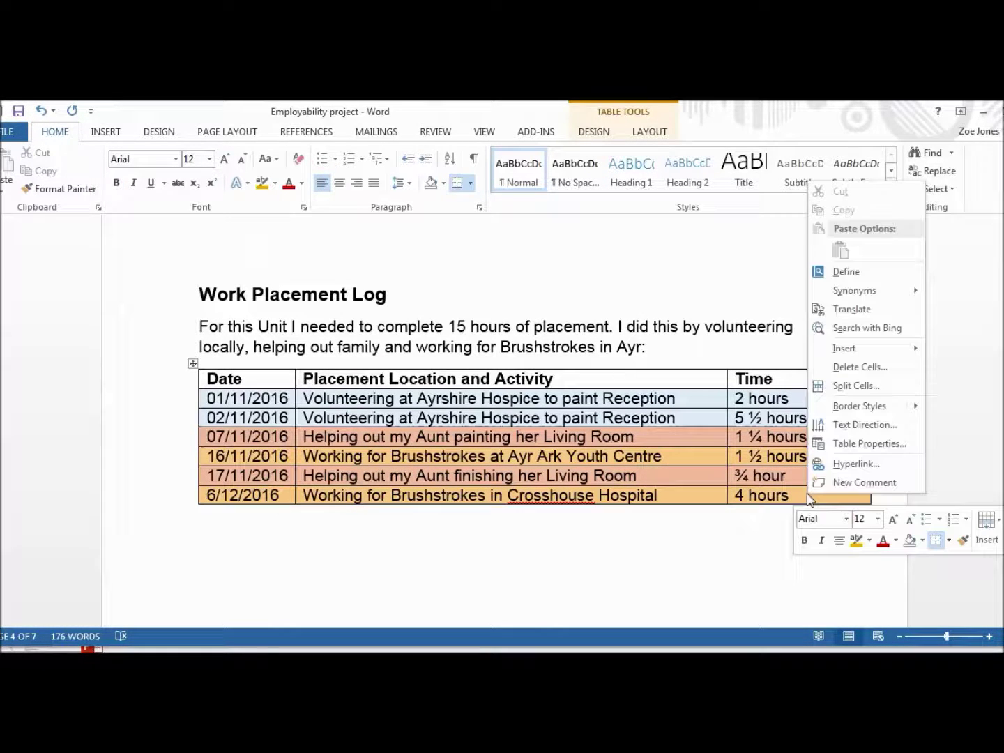
mouse_move(862, 355)
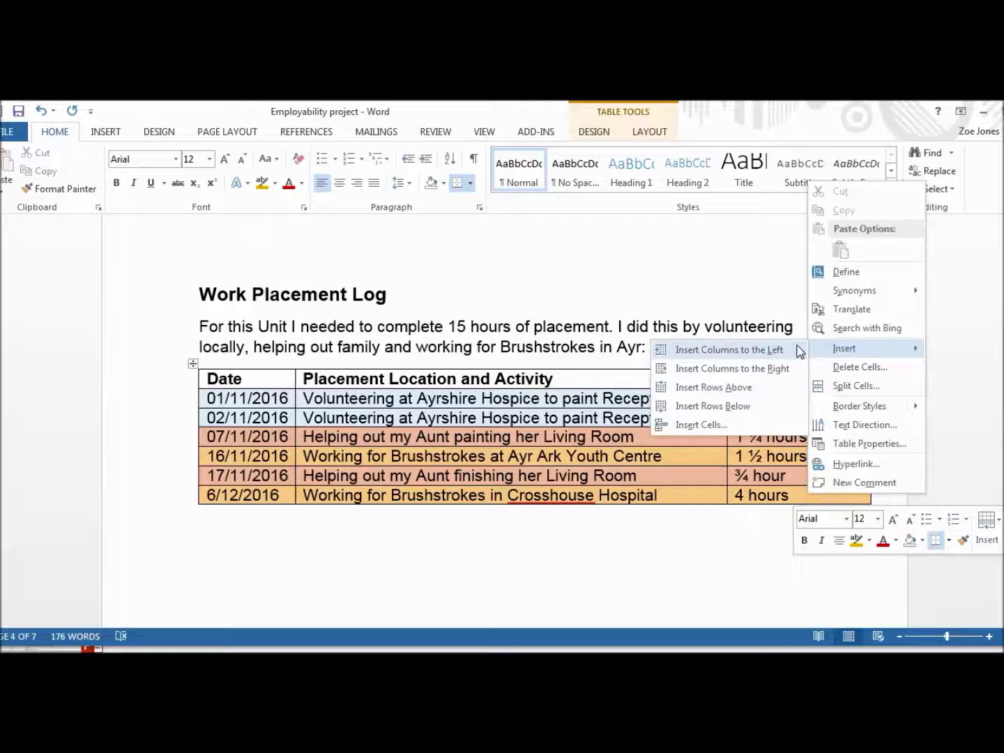
click(773, 370)
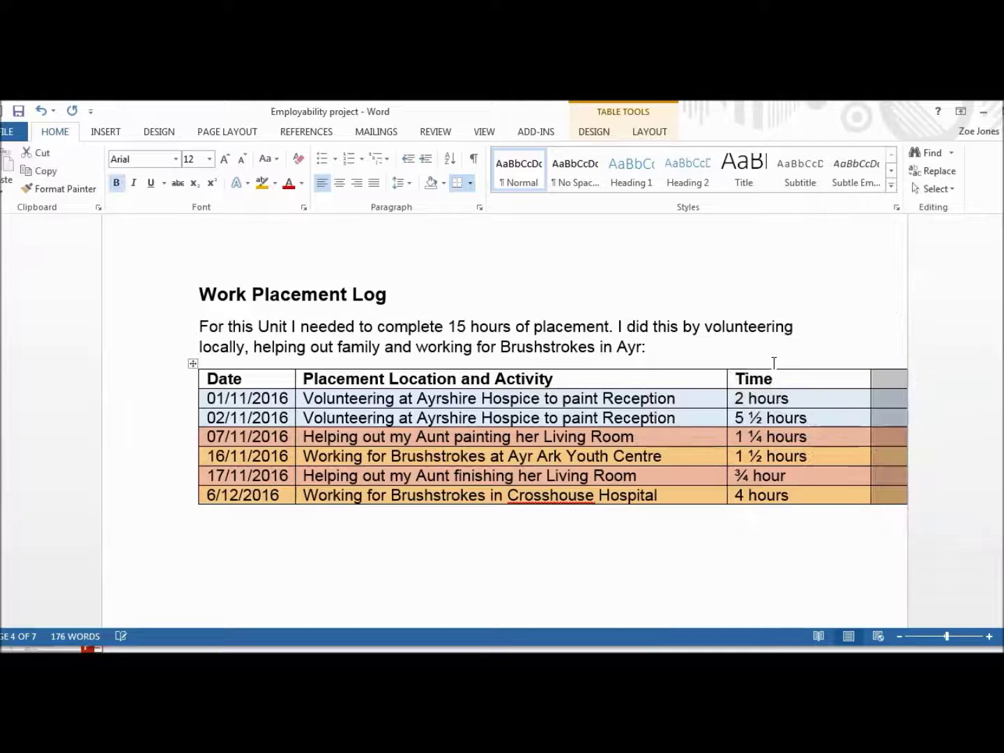
click(892, 405)
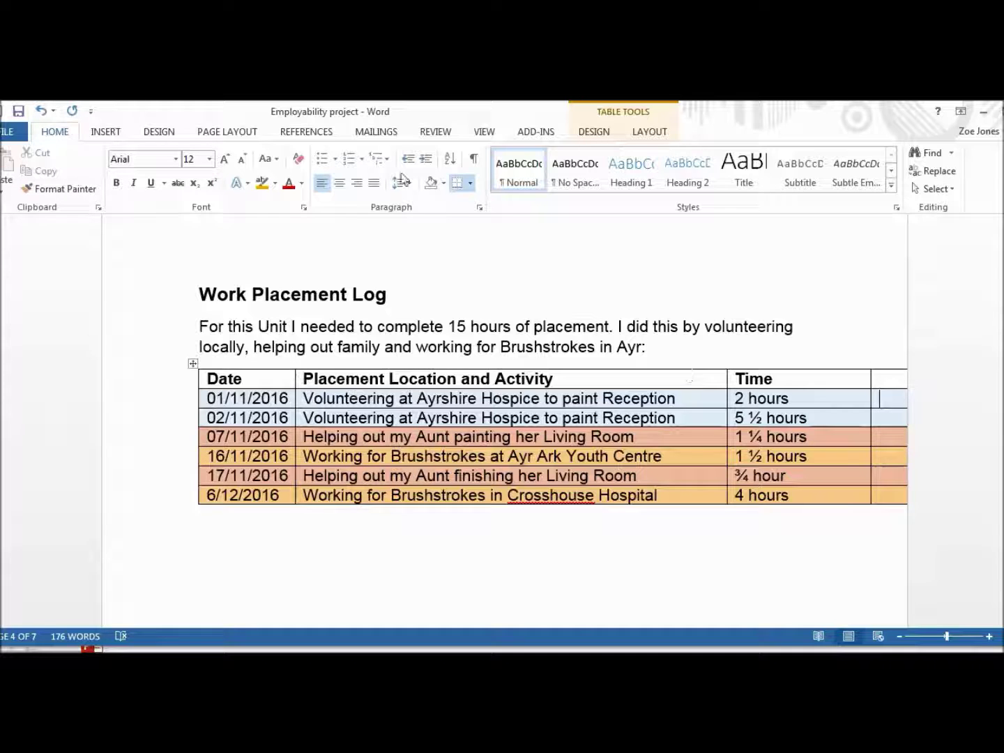
click(42, 109)
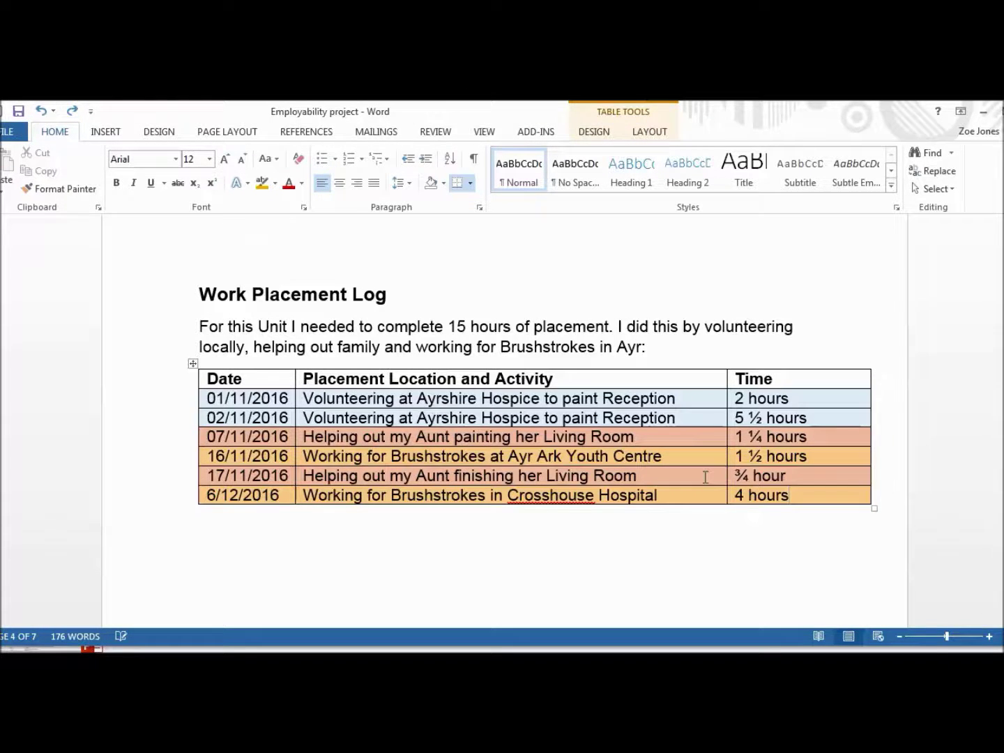
Step: Try inserting a row below the 6/12/2016 row, and undo the insertion
right_click(805, 497)
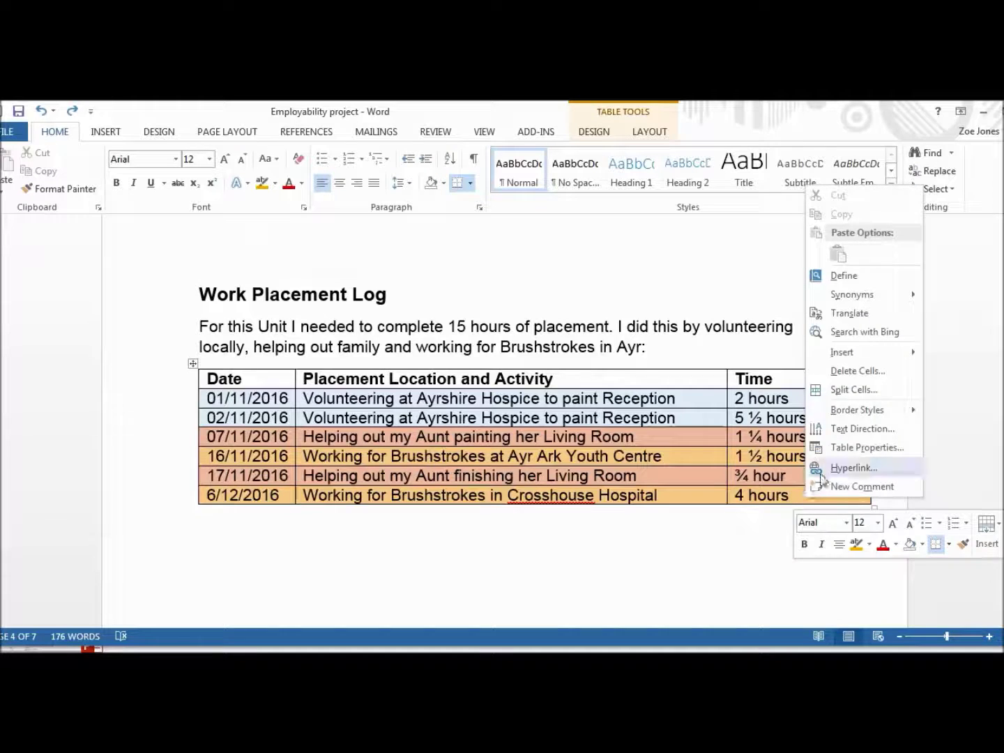
mouse_move(877, 354)
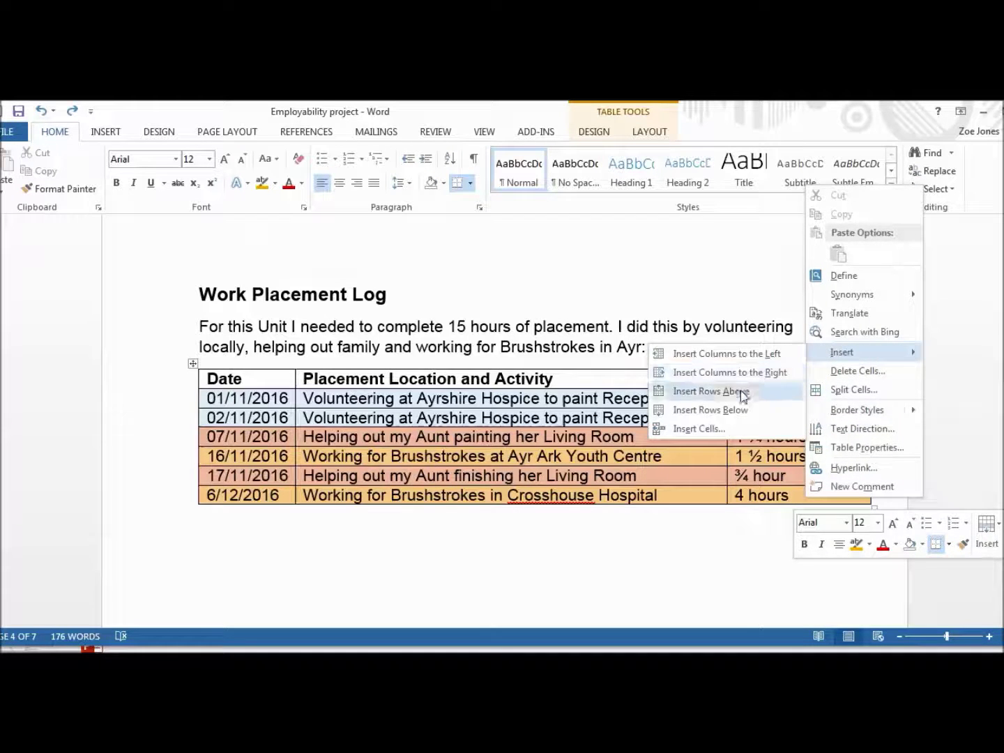
click(724, 416)
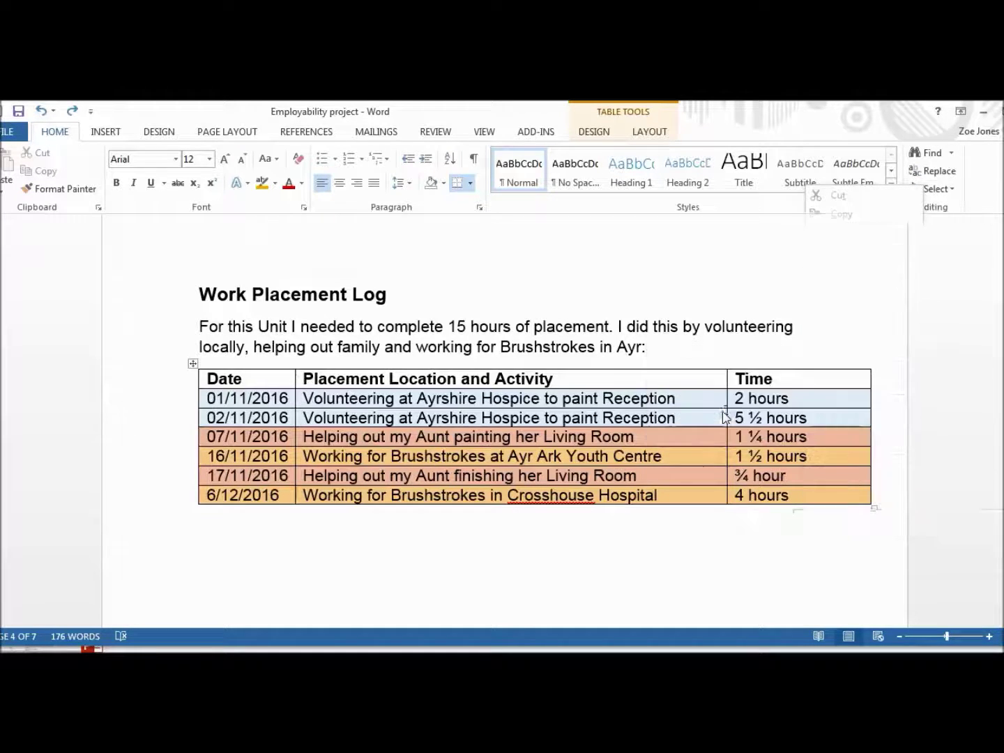
click(694, 511)
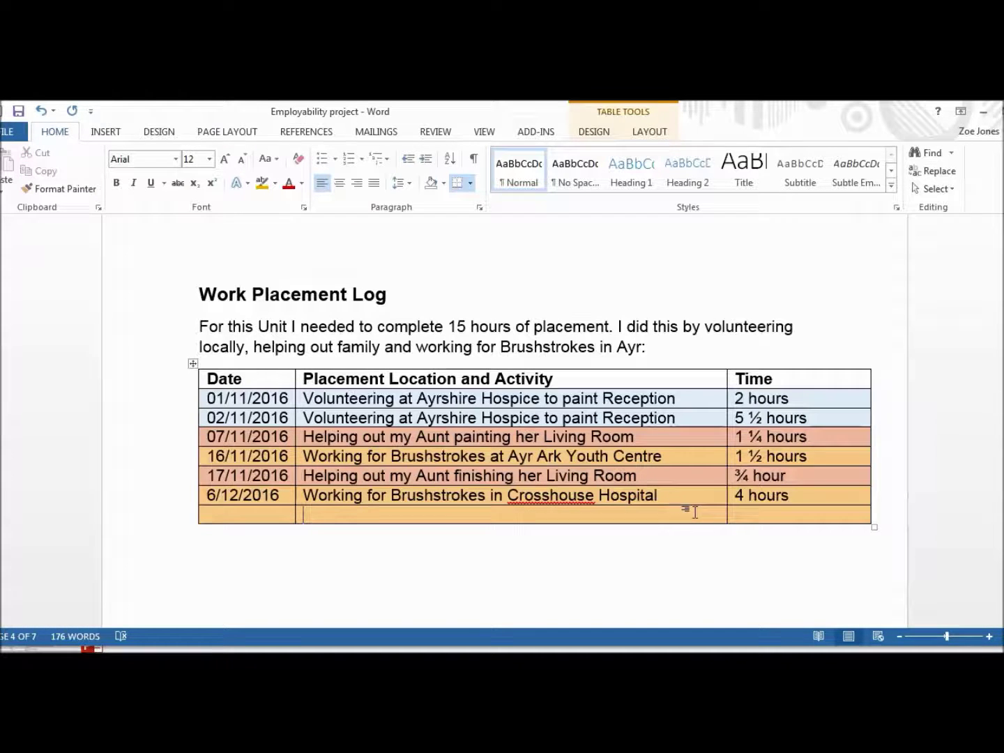
click(43, 111)
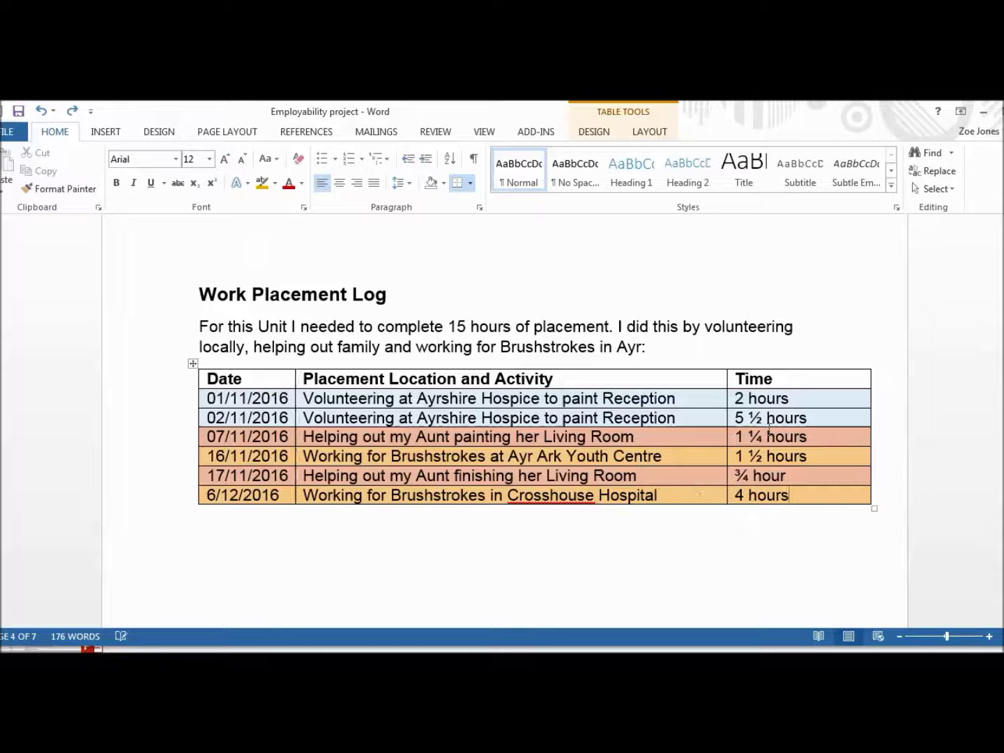
Step: Examine the Delete Cells options for the Time header cell and dismiss them without deleting anything
right_click(804, 383)
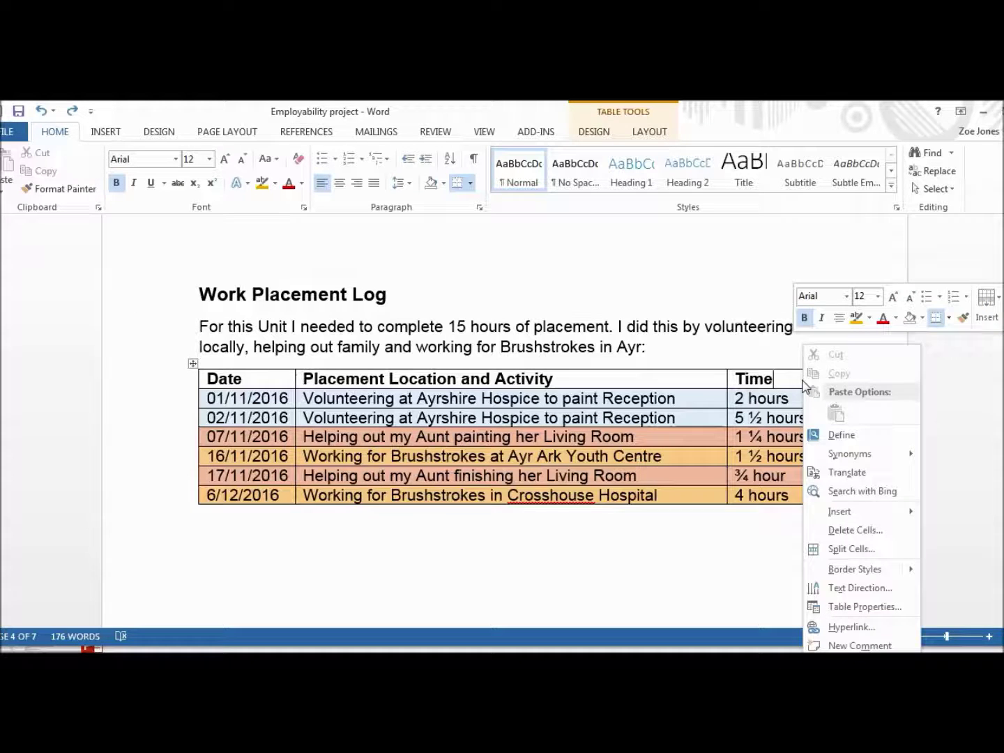
click(863, 535)
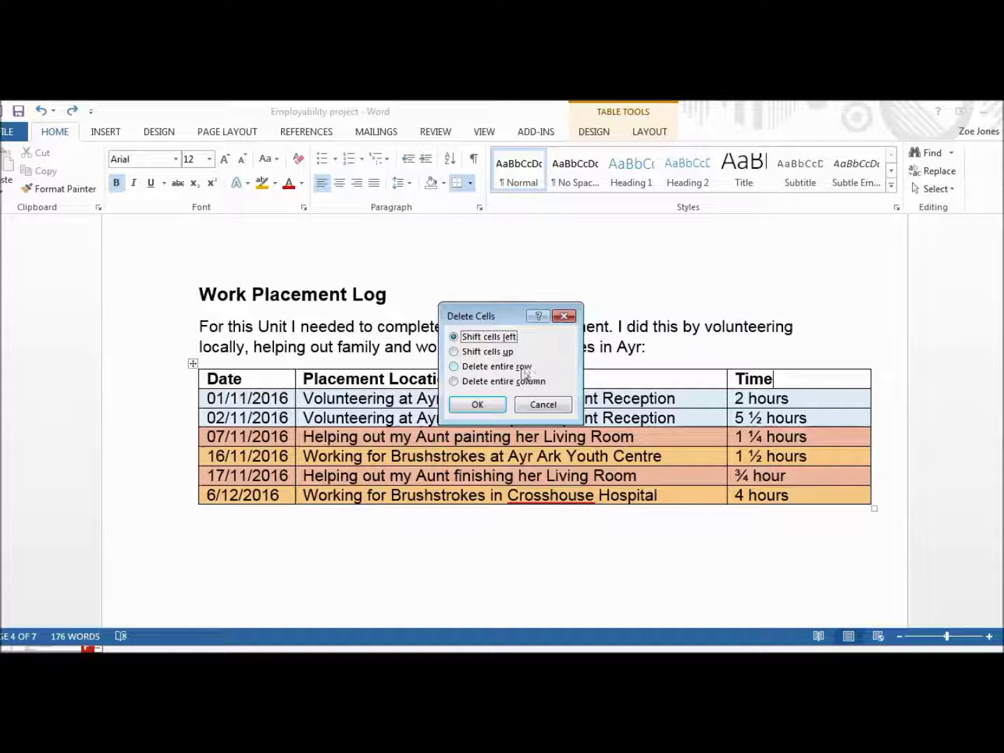
click(564, 317)
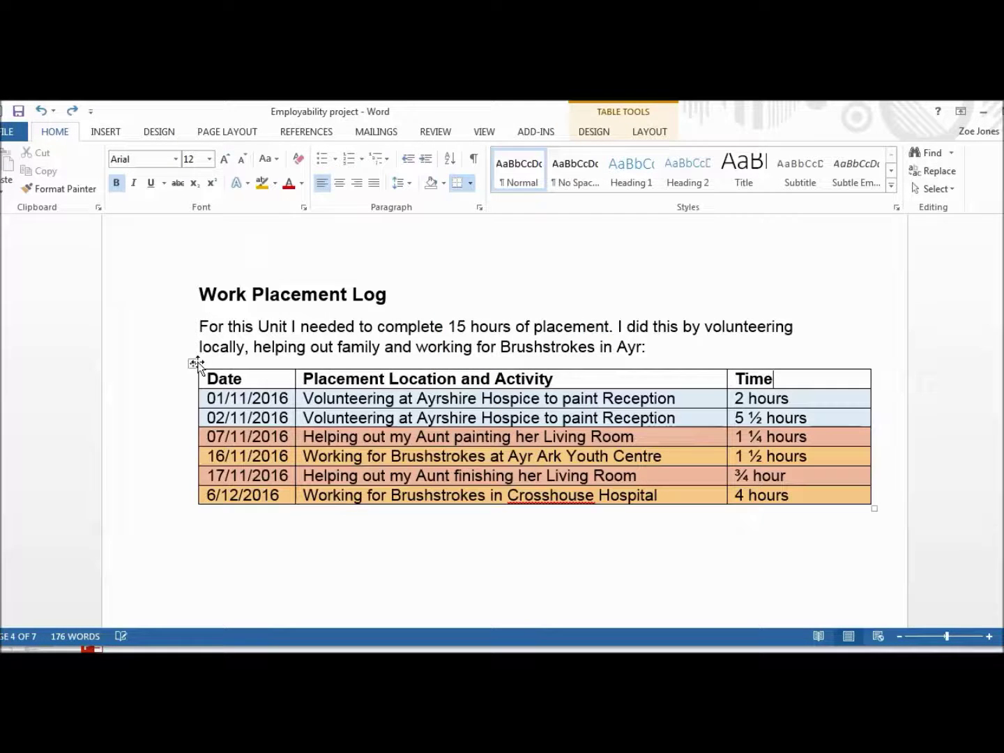
Step: Try moving the whole table further left into the page margin, and undo the move
drag(191, 363, 126, 365)
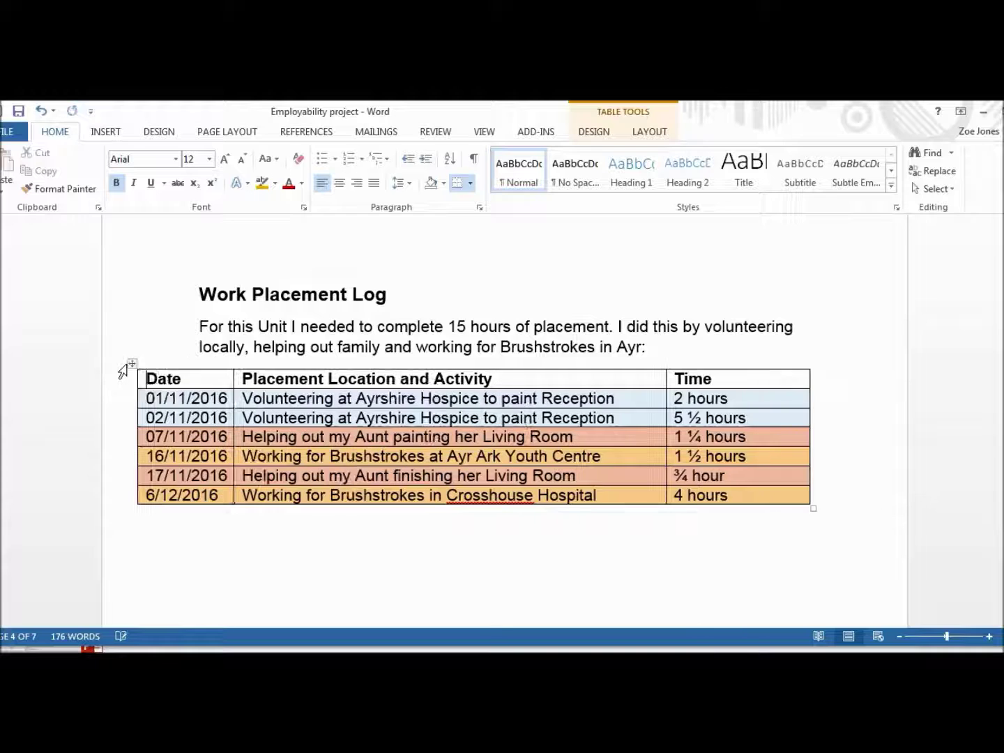
click(41, 111)
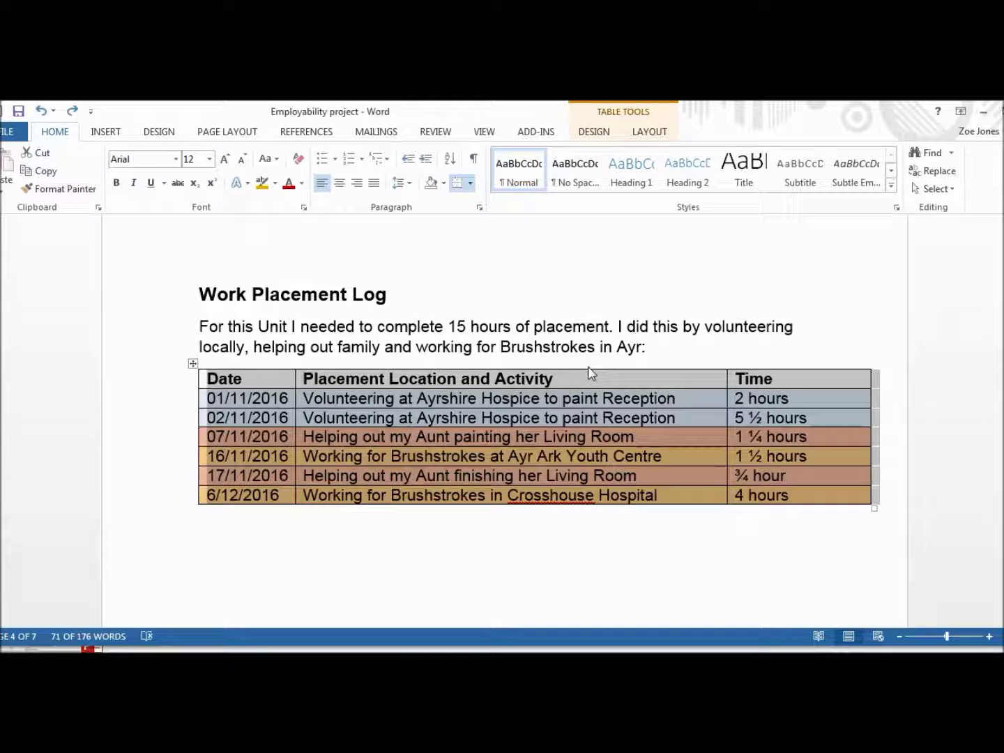
click(669, 344)
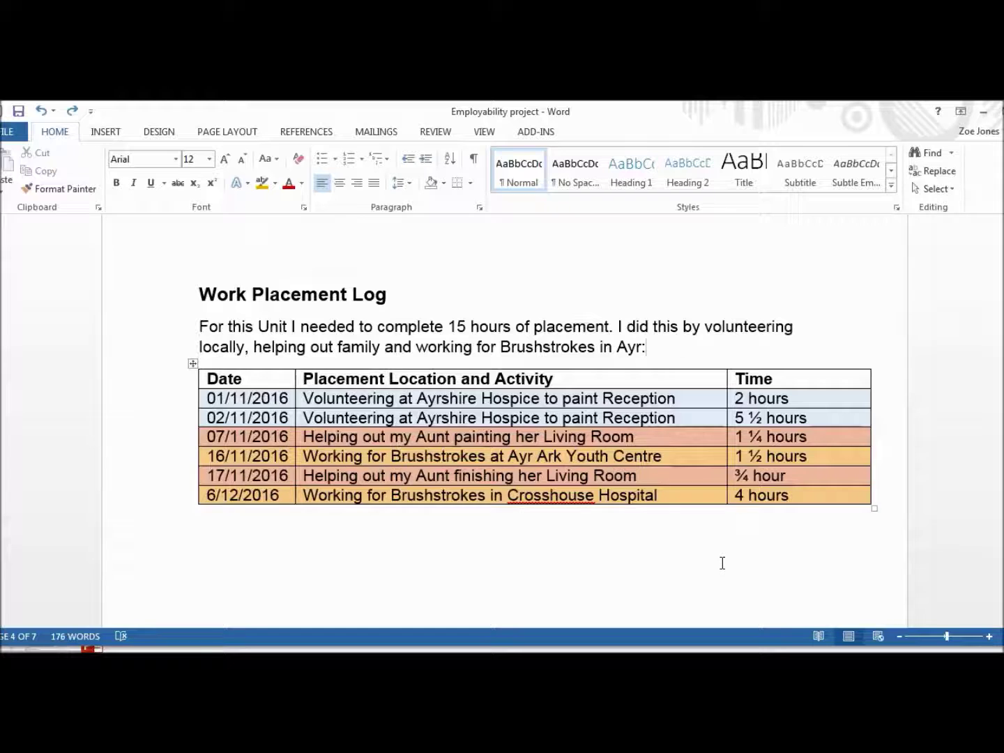